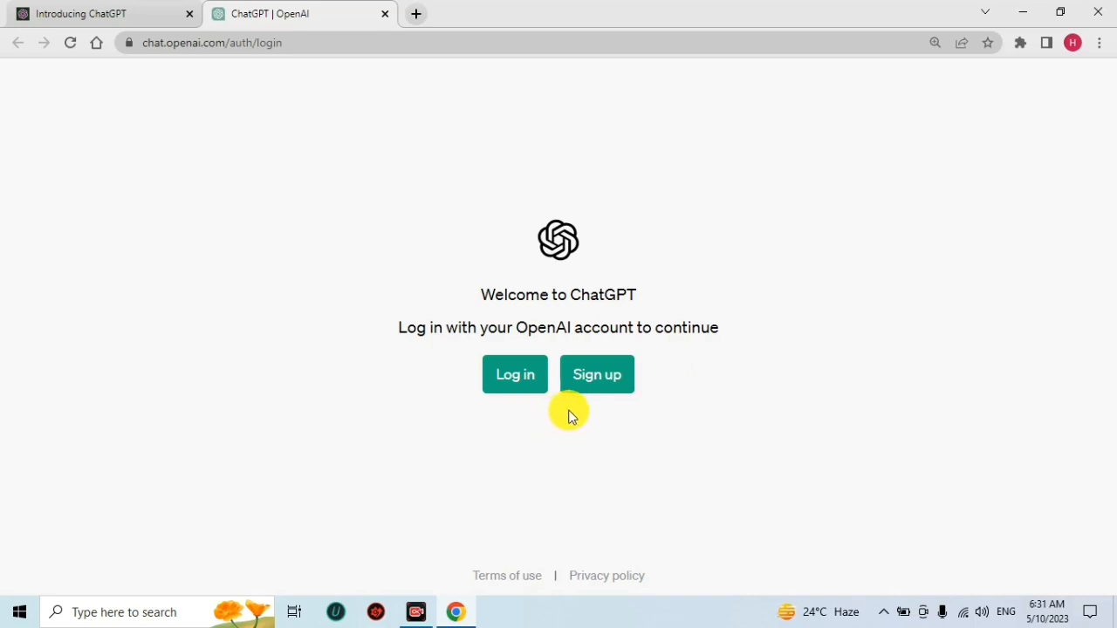
Step: Sign up for ChatGPT by continuing with an existing Google account
click(604, 373)
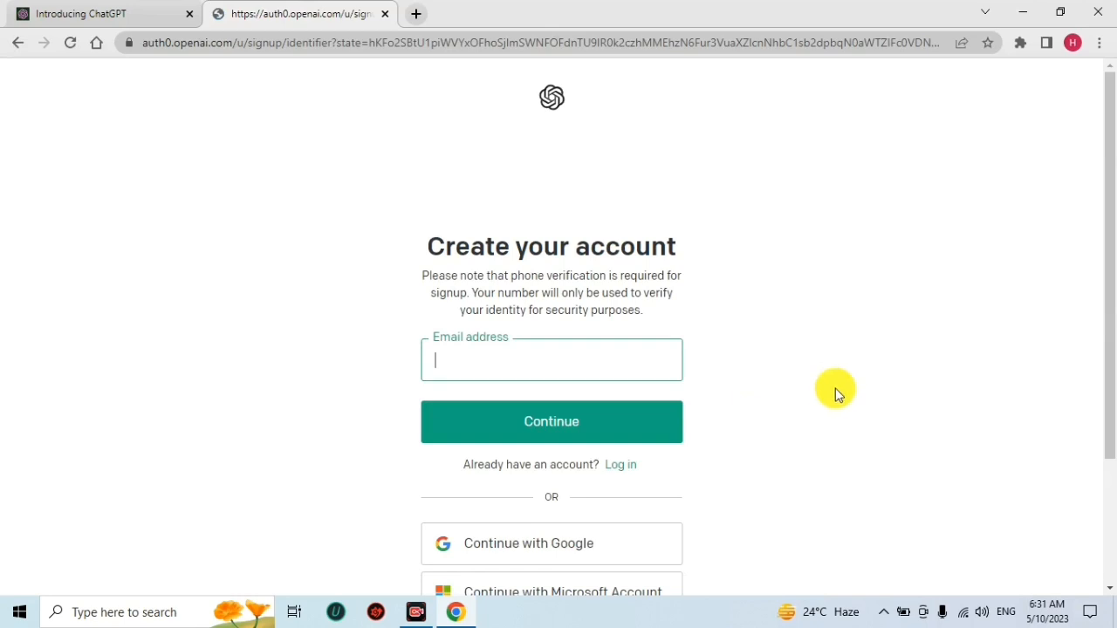
click(623, 546)
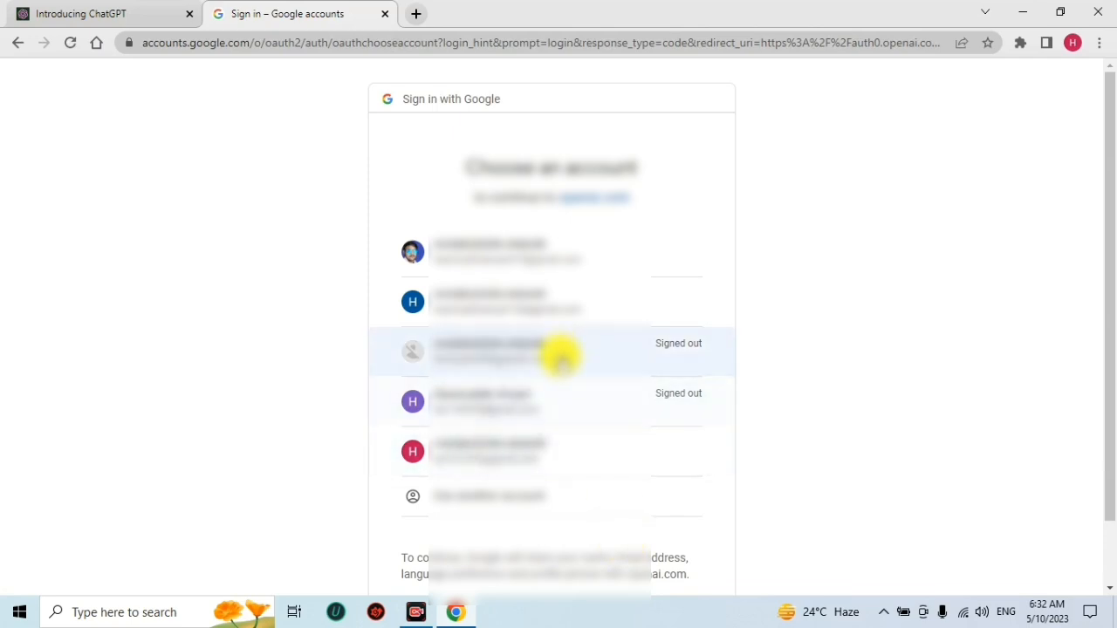
click(541, 301)
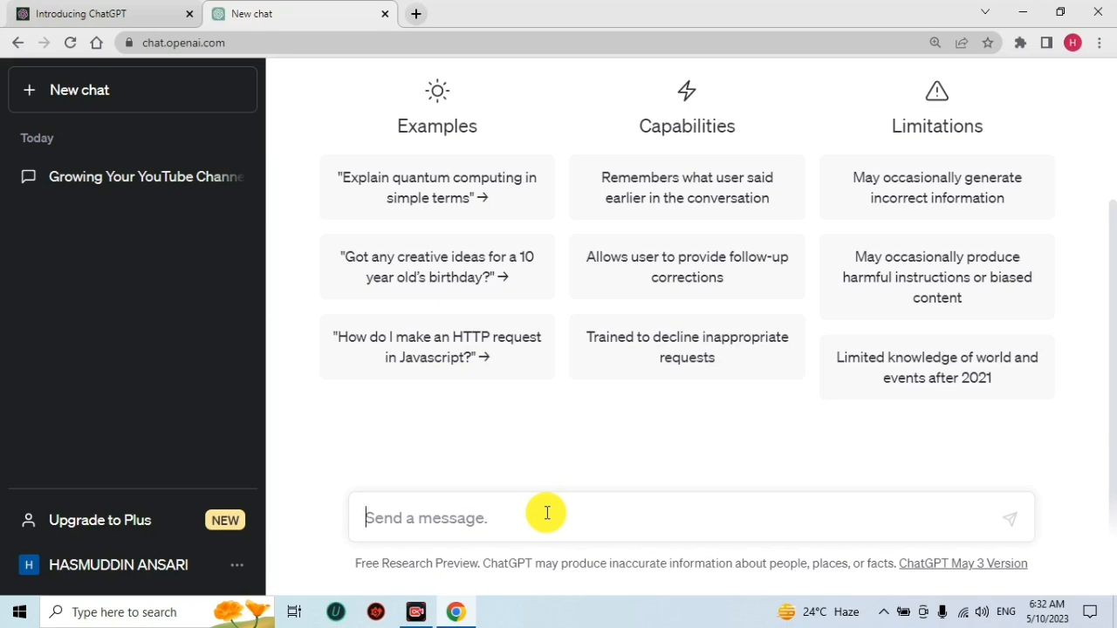
Step: Ask ChatGPT "how to grow youtube channel"
text(how )
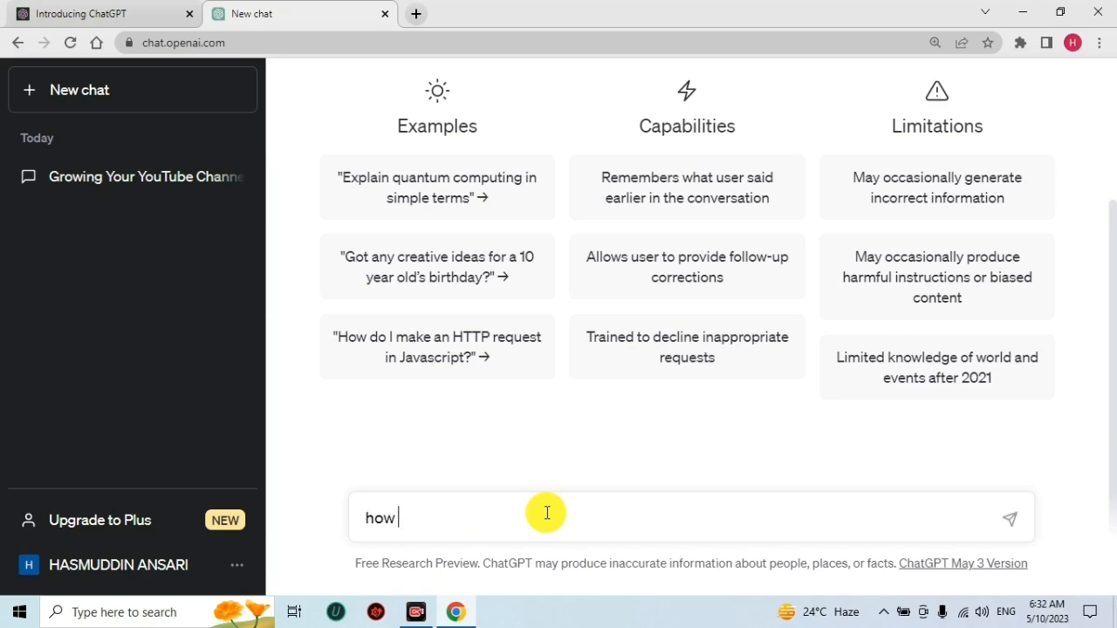
text(to grow you)
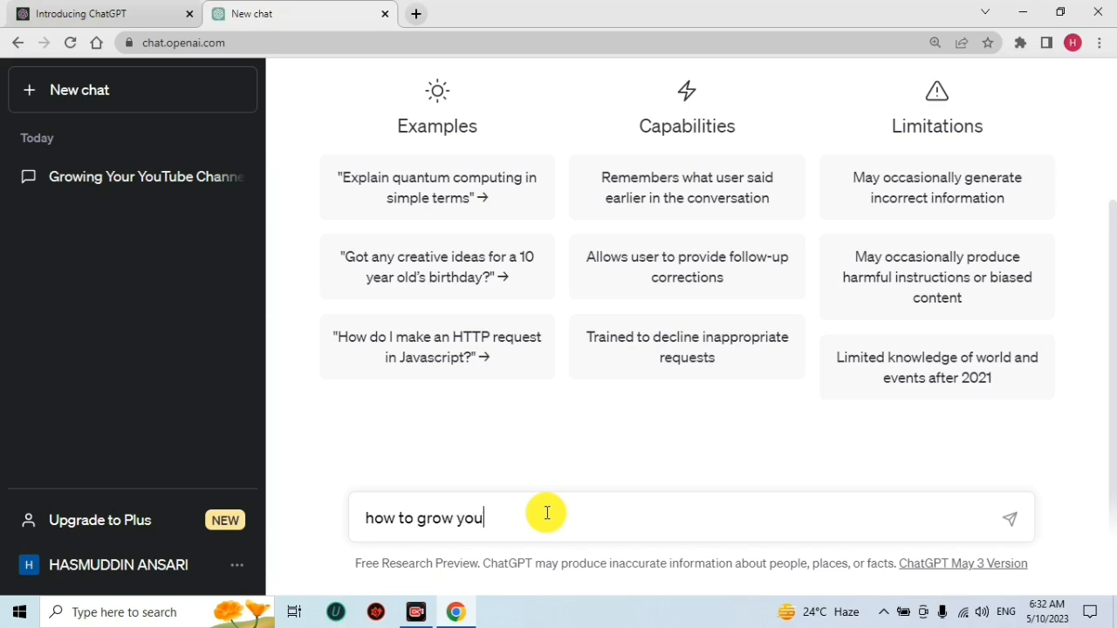
text(tube c)
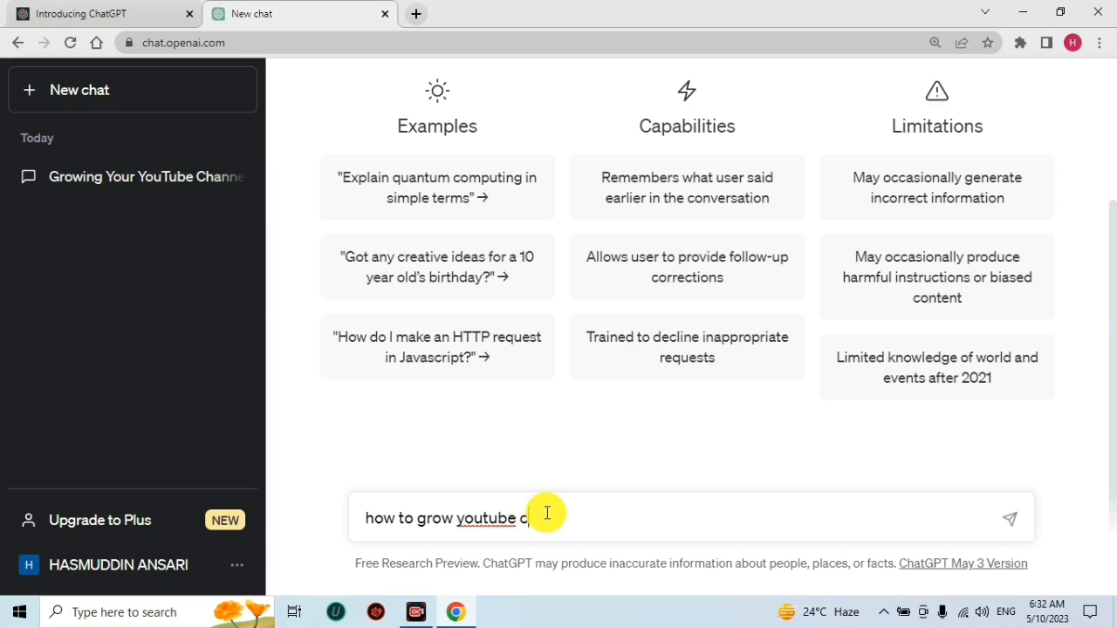
text(hannel)
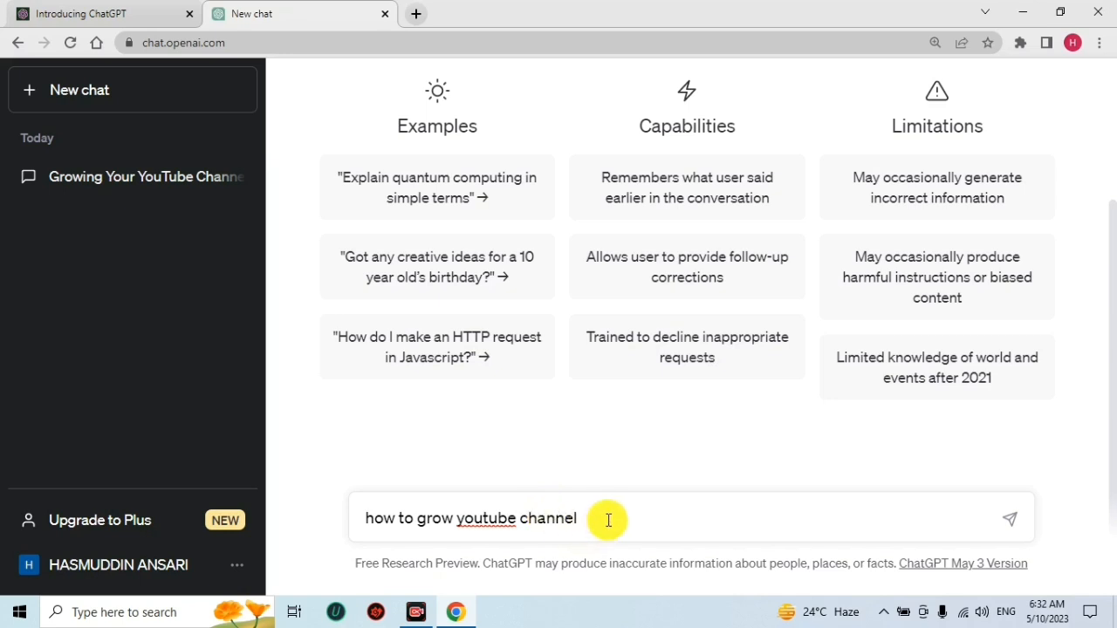
key(Return)
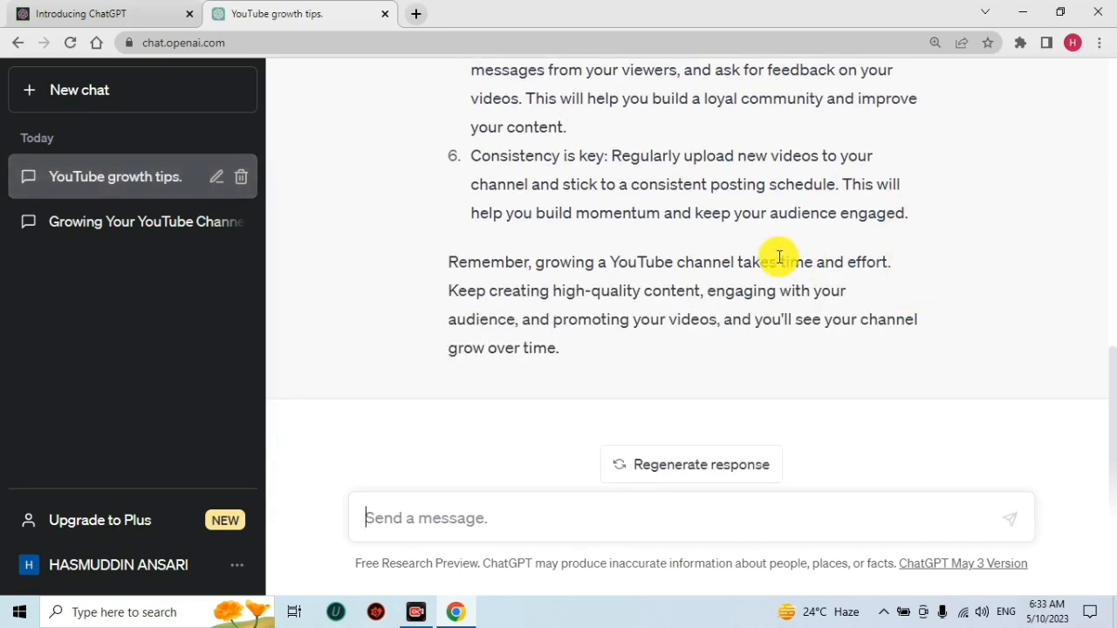
Step: Copy ChatGPT's numbered YouTube growth tips from "Create high-quality content" through the closing paragraph
scroll(780, 258, up, 3)
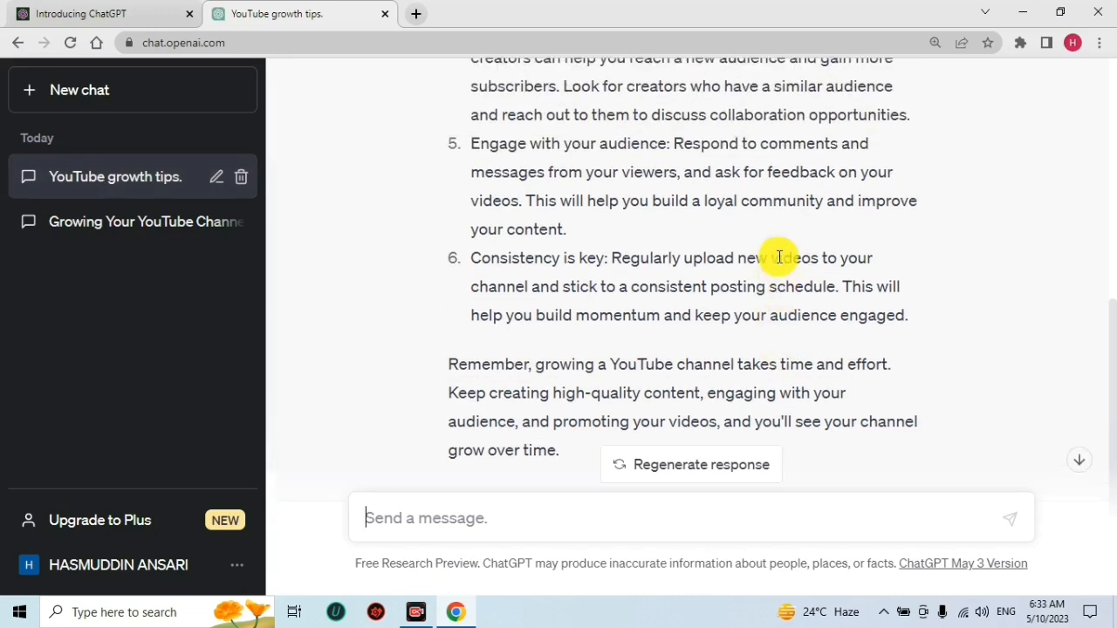
scroll(779, 258, up, 5)
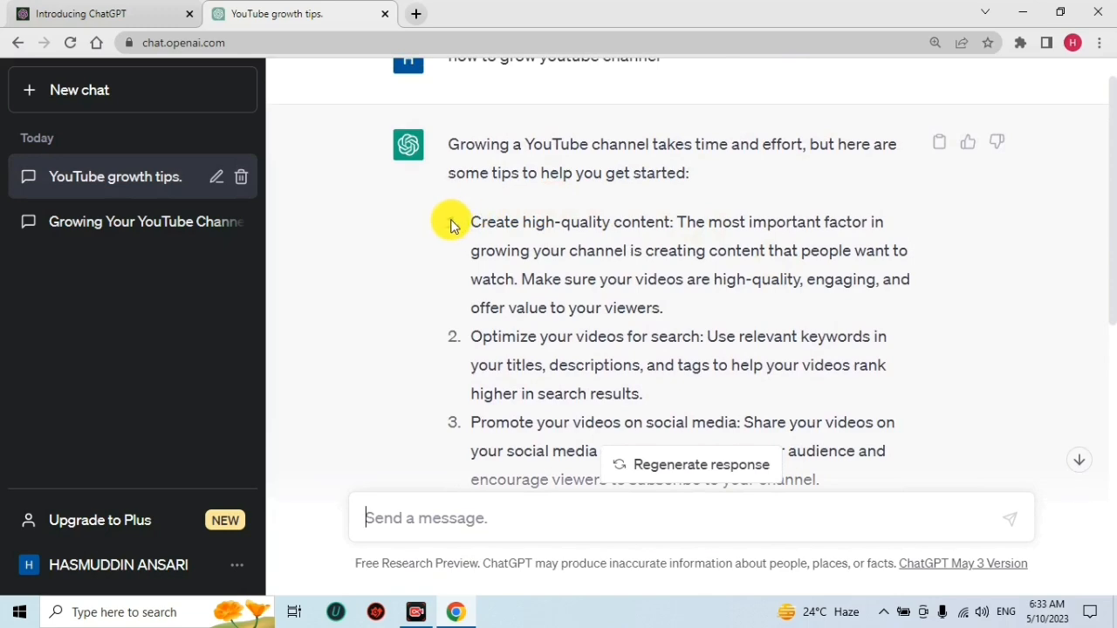
drag(449, 219, 888, 413)
key(ctrl+c)
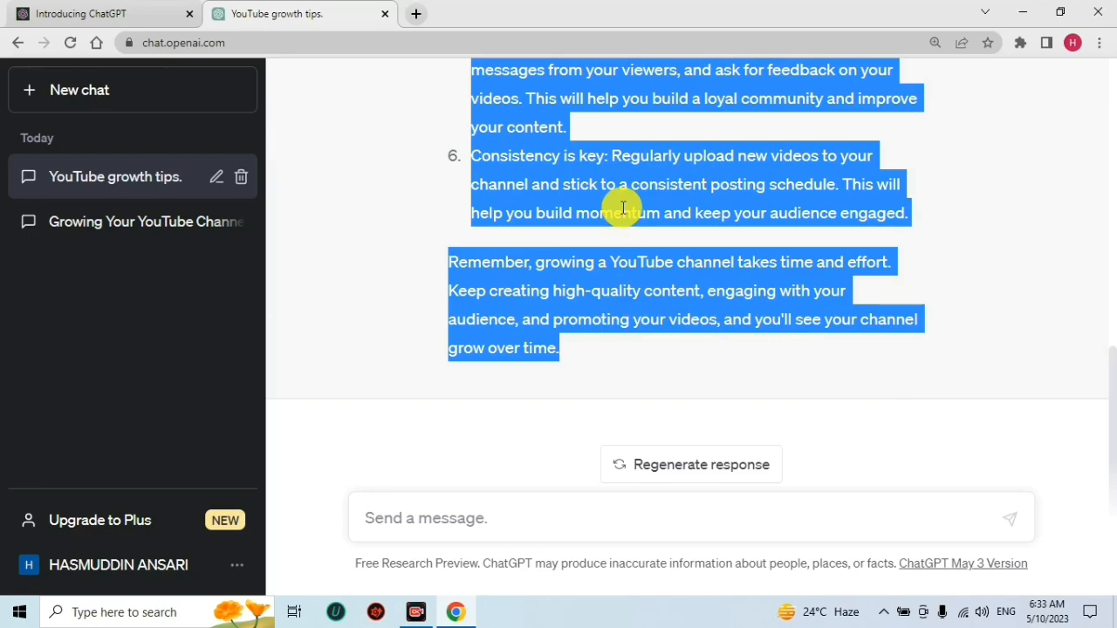
Step: Search for "steve ai" in a new browser tab and open the Steve AI website
click(419, 15)
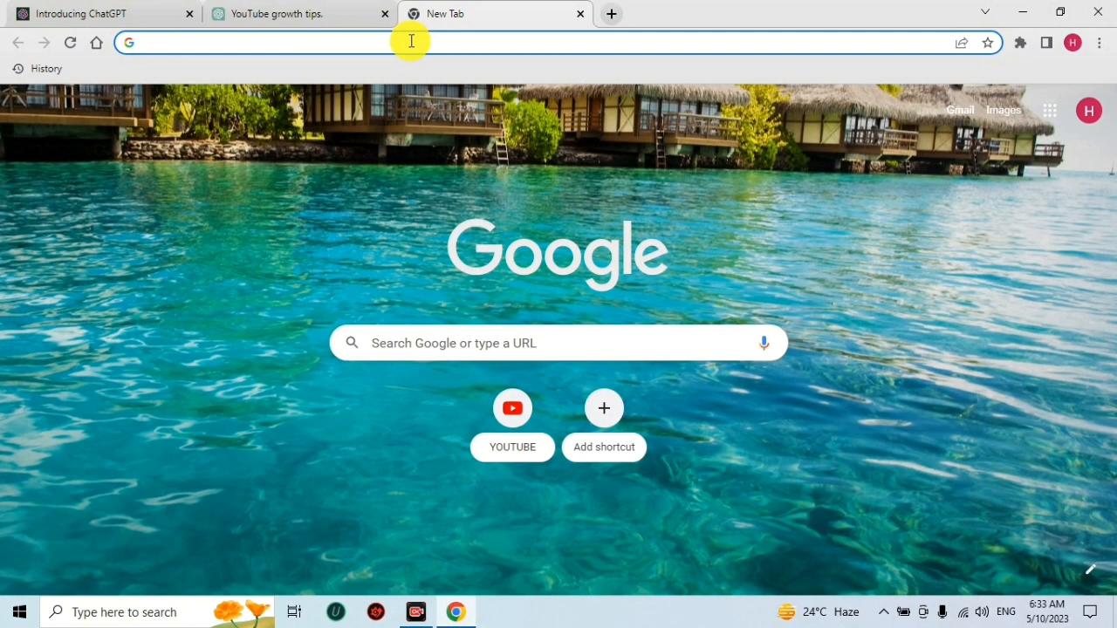
text(s)
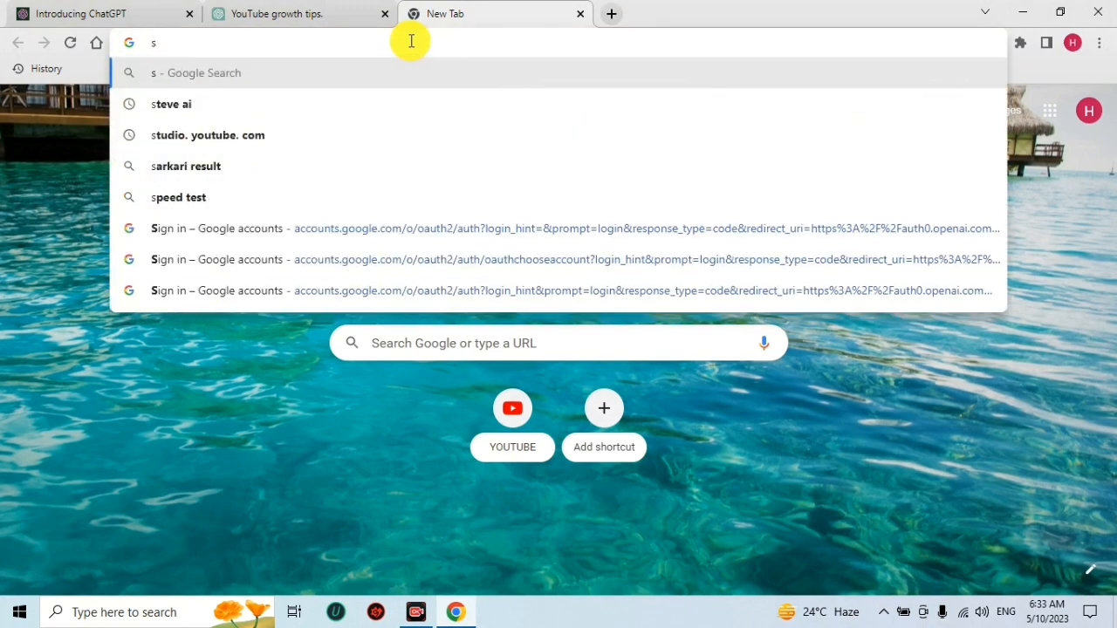
click(236, 102)
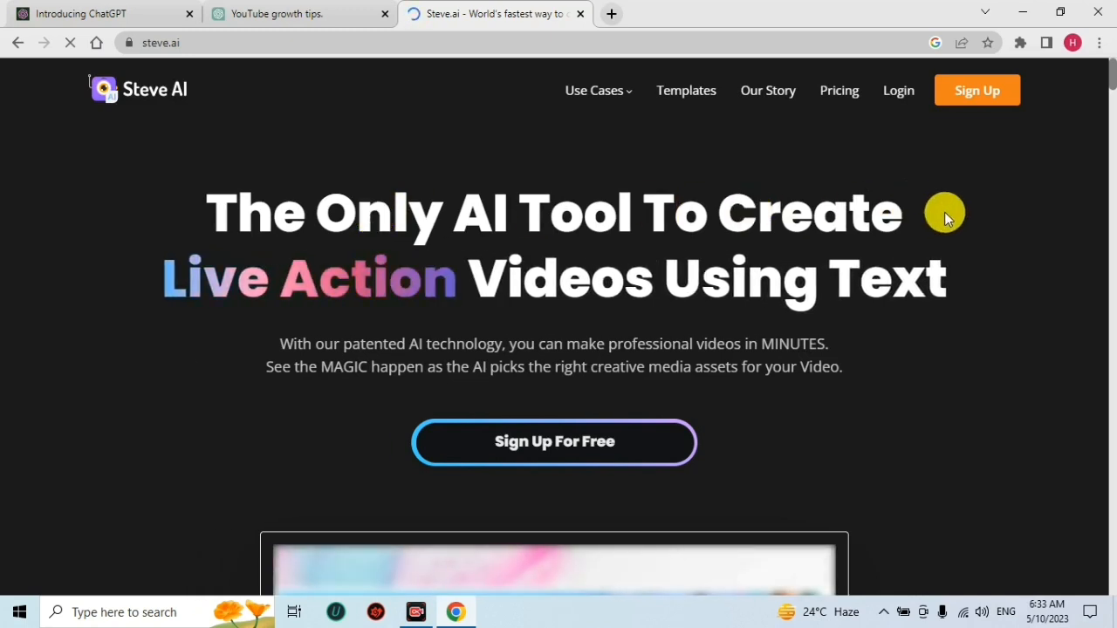
Step: Sign up for Steve AI with an existing Google account
click(978, 92)
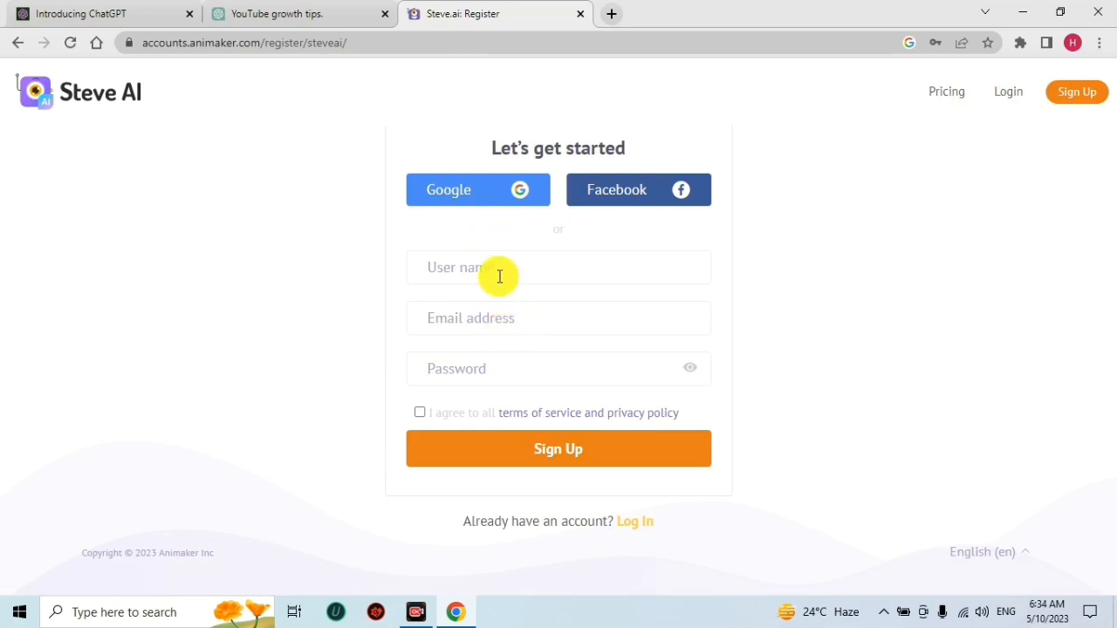
click(489, 201)
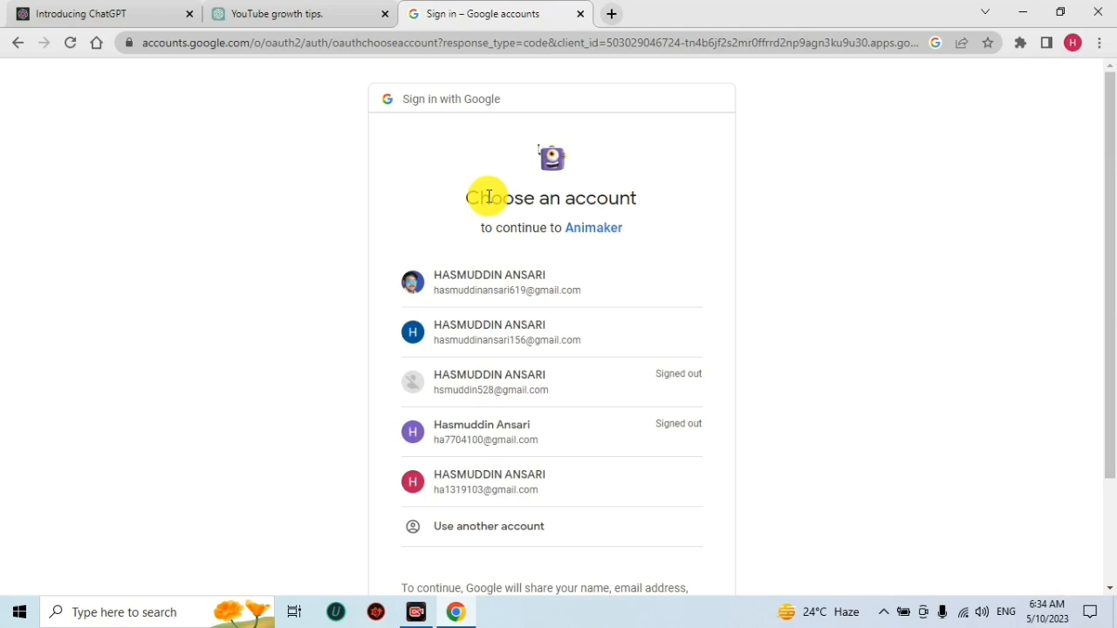
click(557, 291)
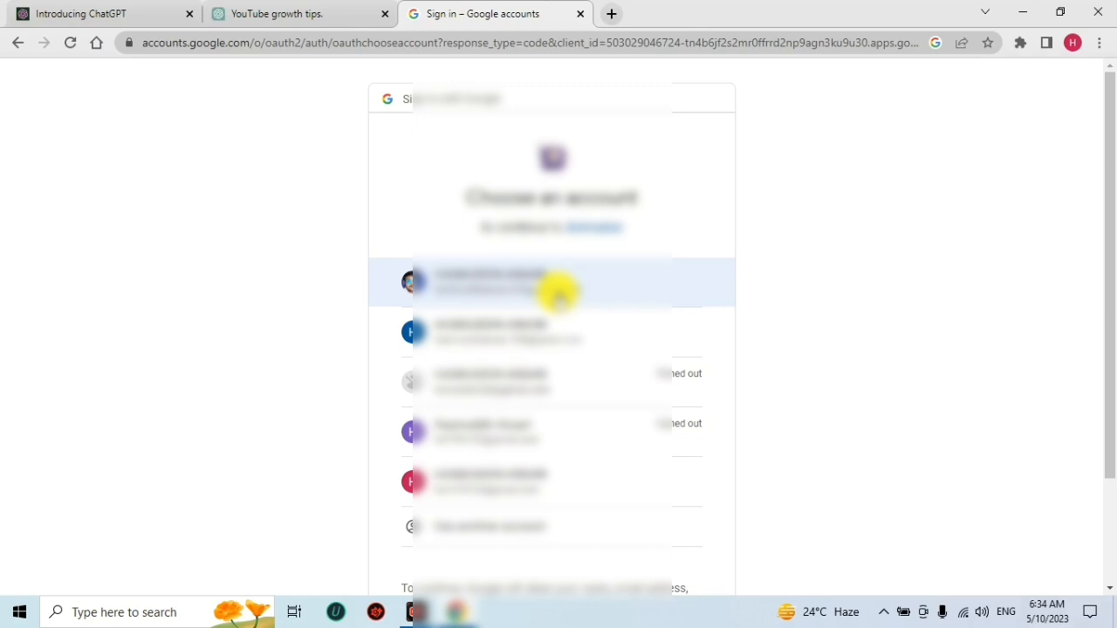
click(555, 332)
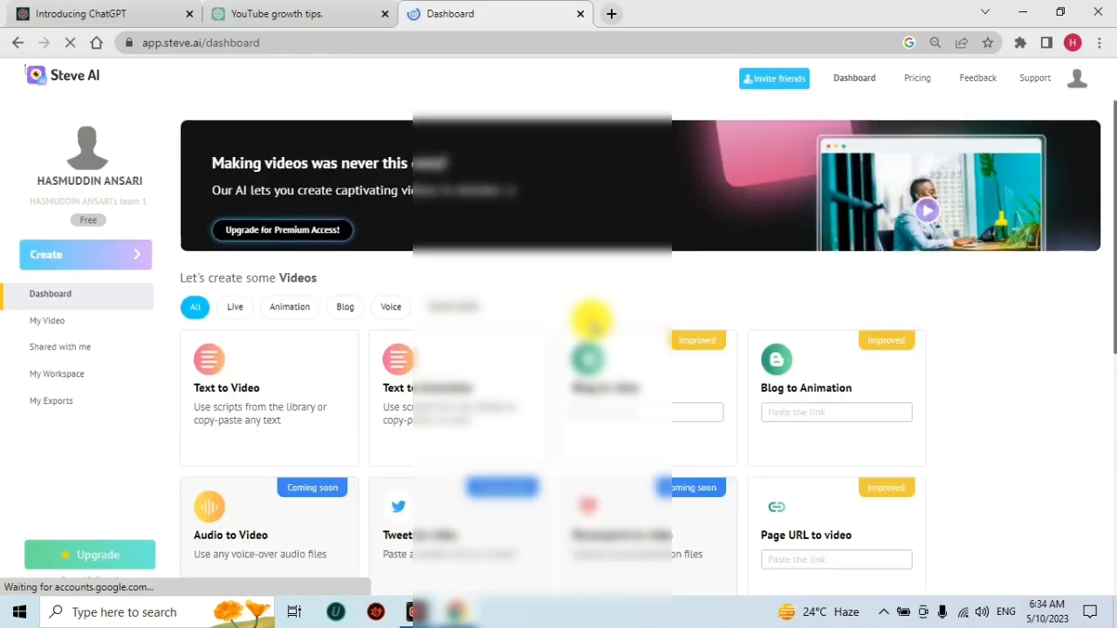
Step: Start a Text to Video project without an auto-generated script and paste the copied YouTube tips as its script
scroll(592, 323, down, 1)
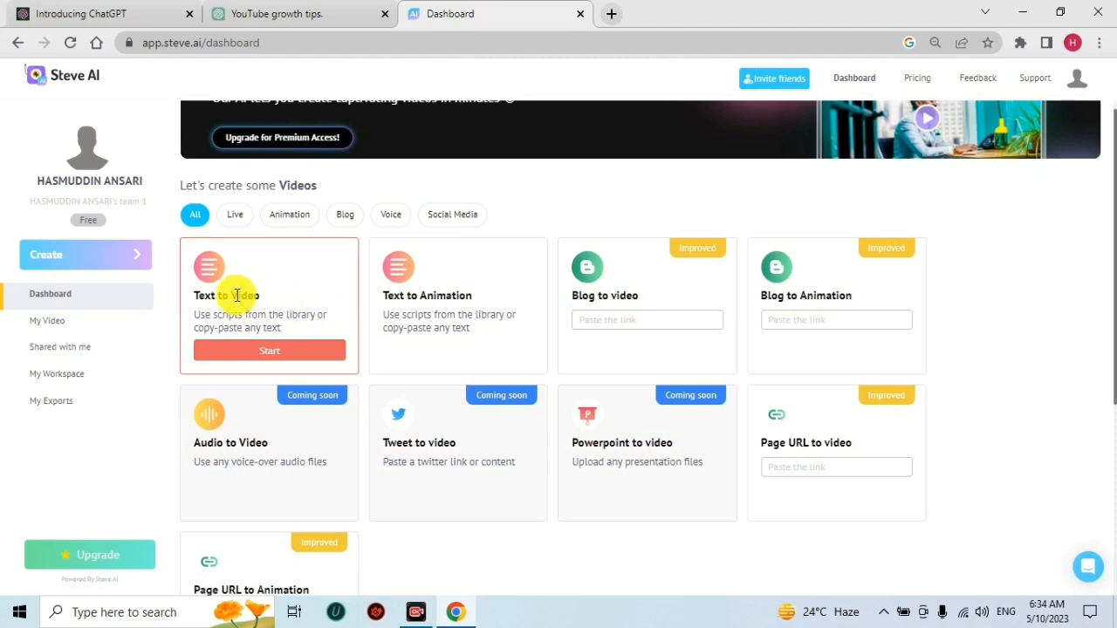
click(275, 352)
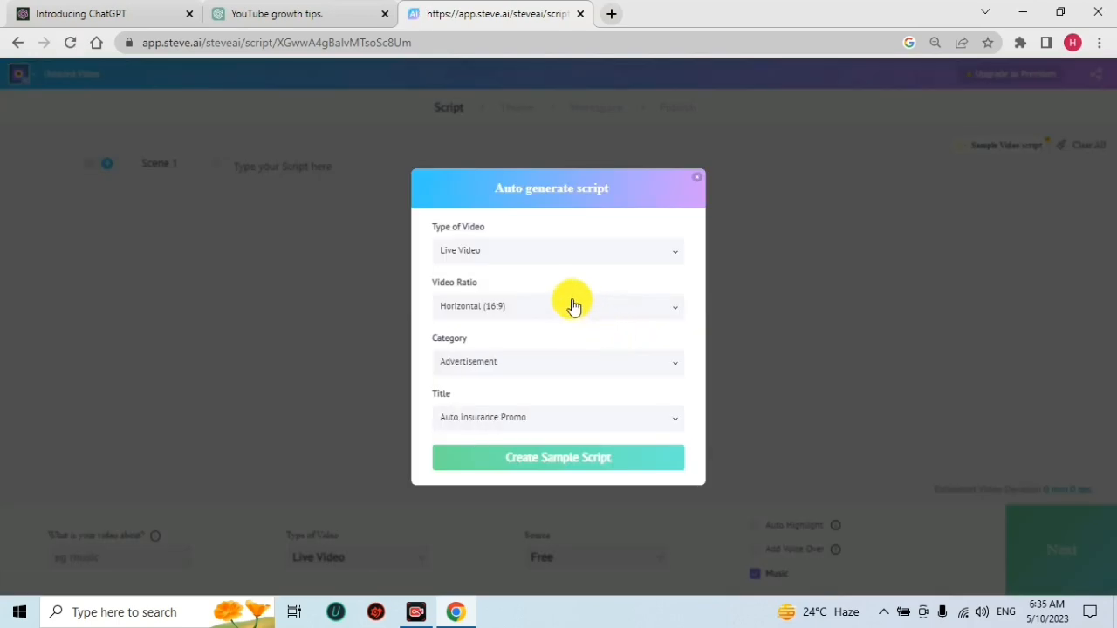
click(694, 186)
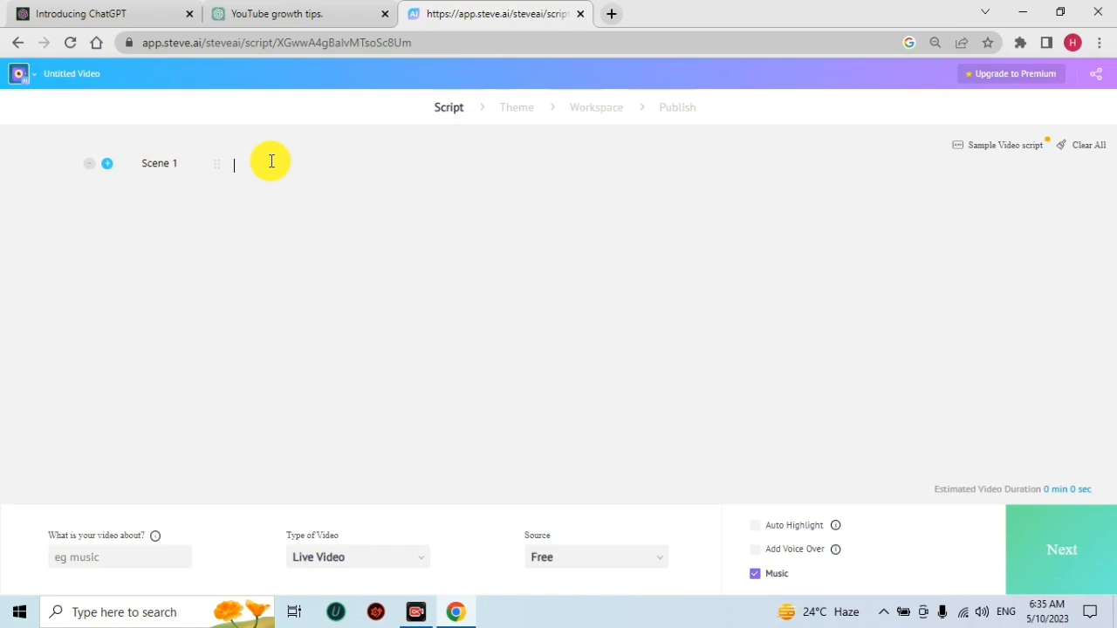
key(ctrl+v)
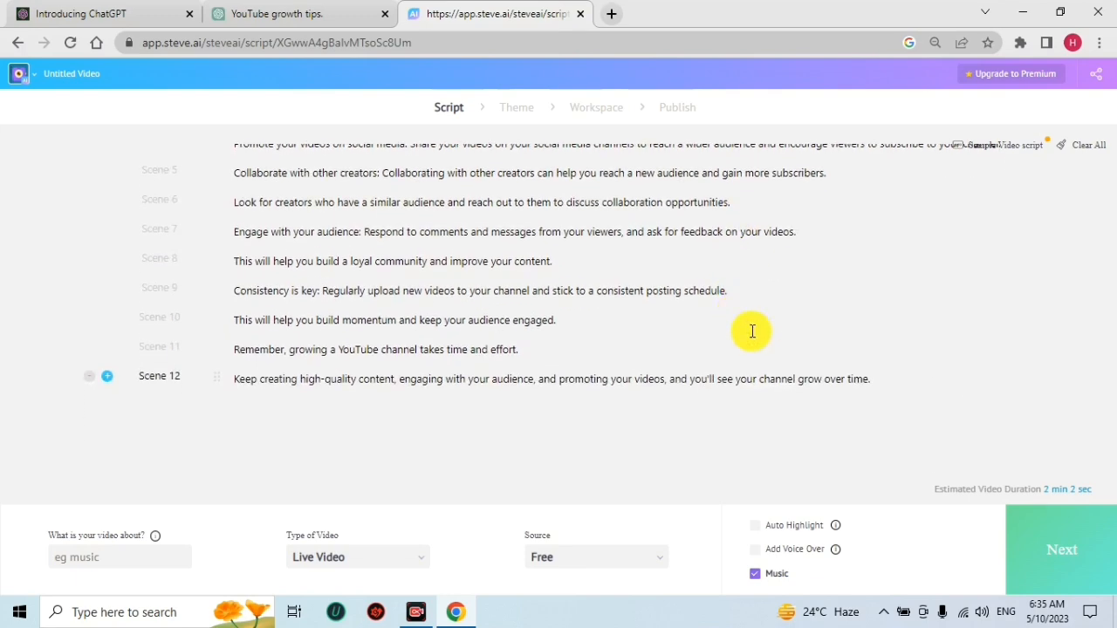
Step: Enable Auto Highlight and Add Voice Over for the video
click(756, 528)
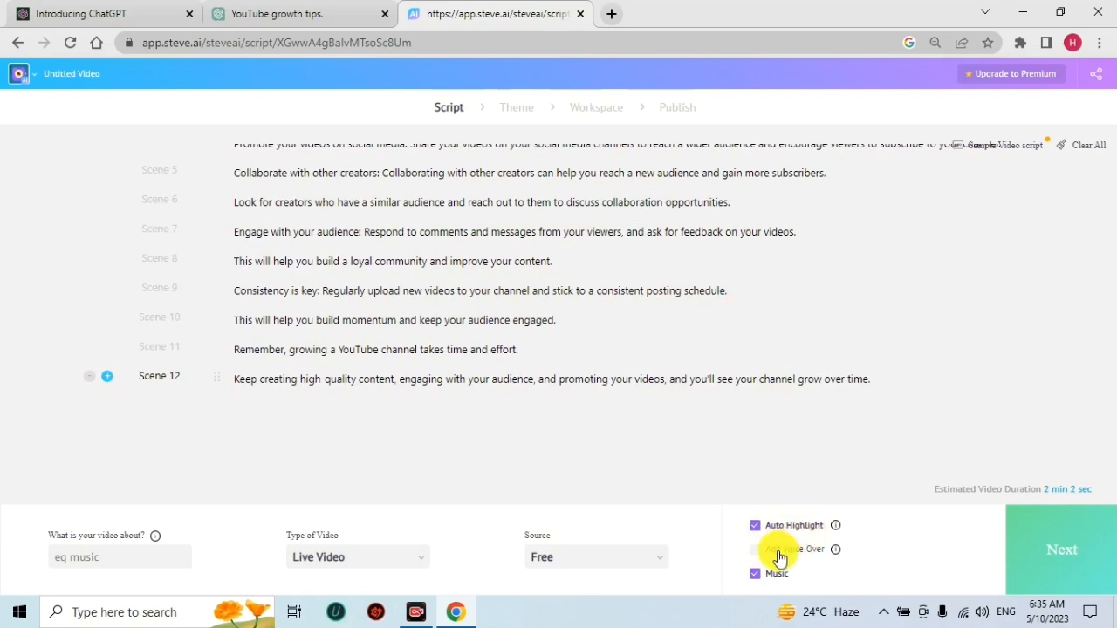
click(755, 551)
click(756, 552)
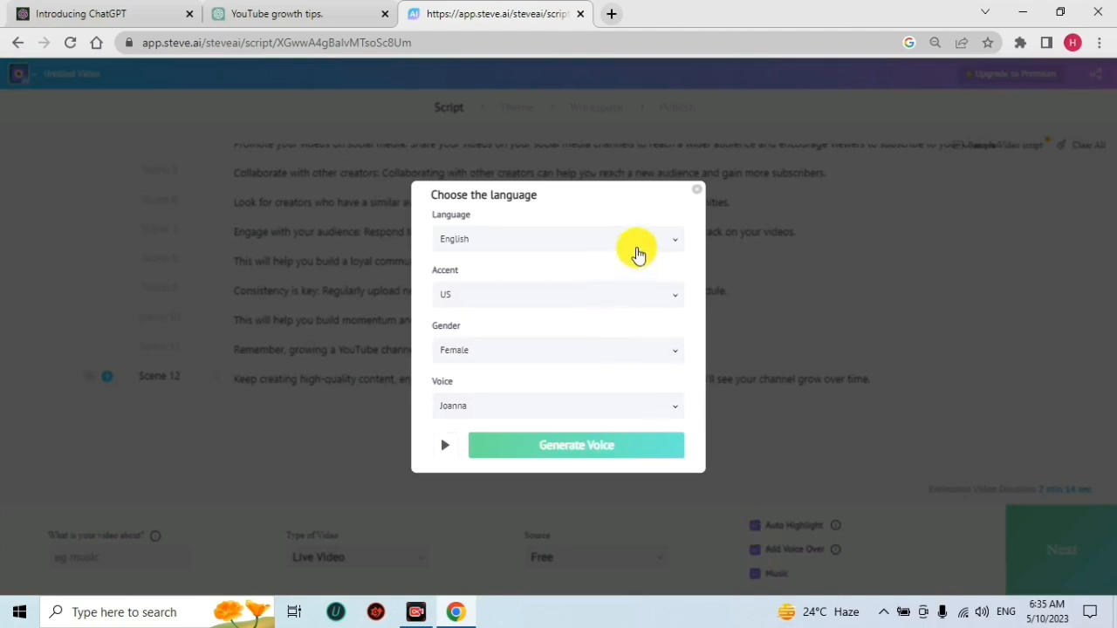
Step: Browse the available voice-over languages and set the voice gender to Male
click(638, 254)
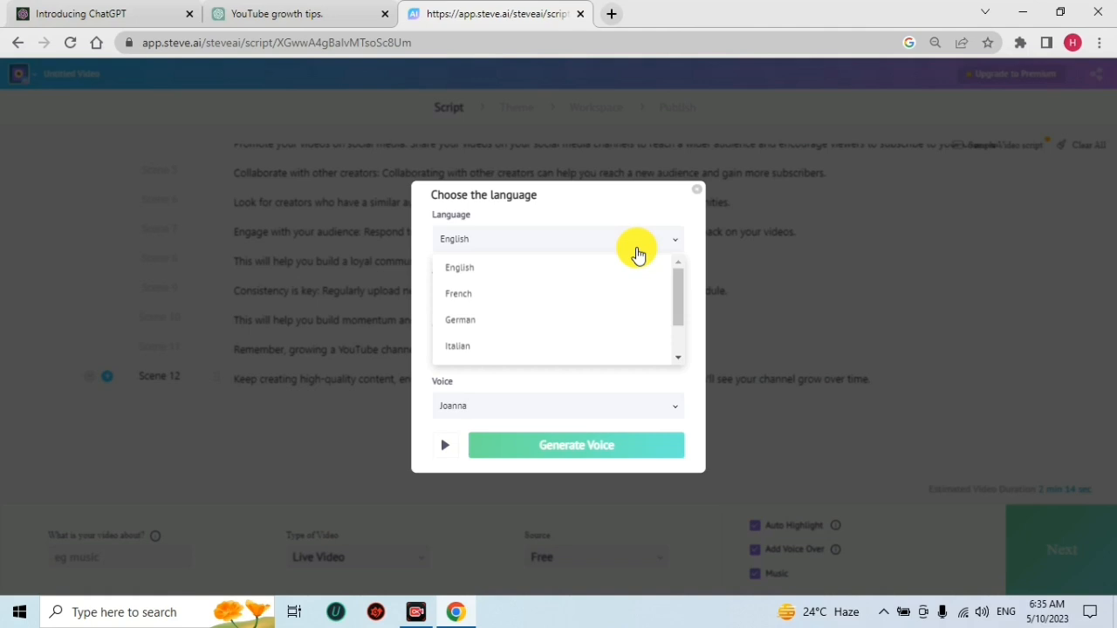
click(636, 251)
click(636, 252)
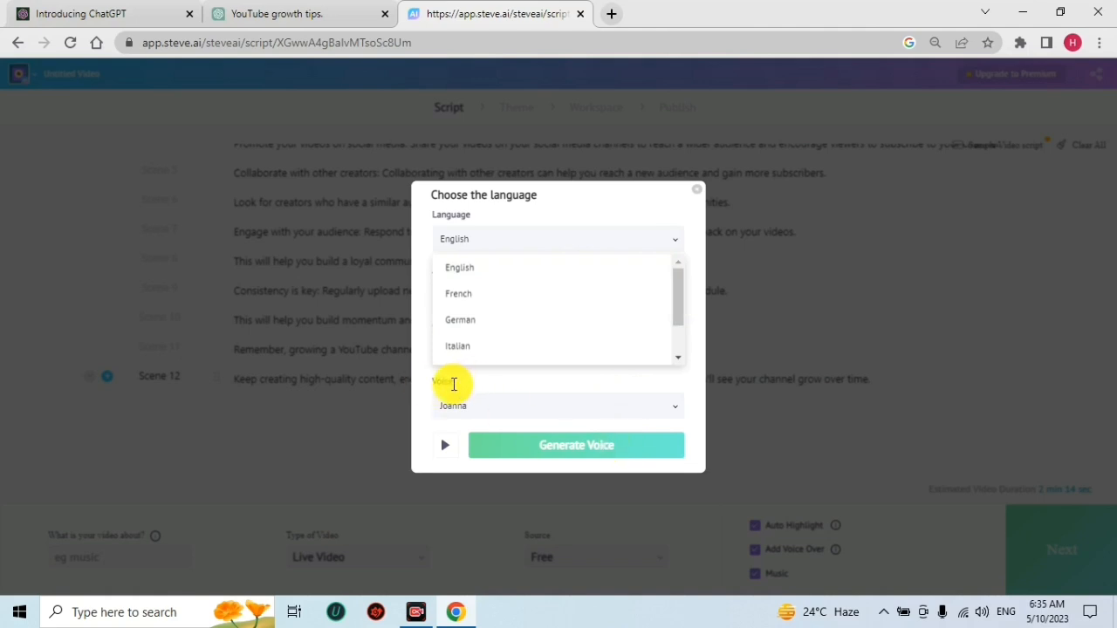
click(419, 399)
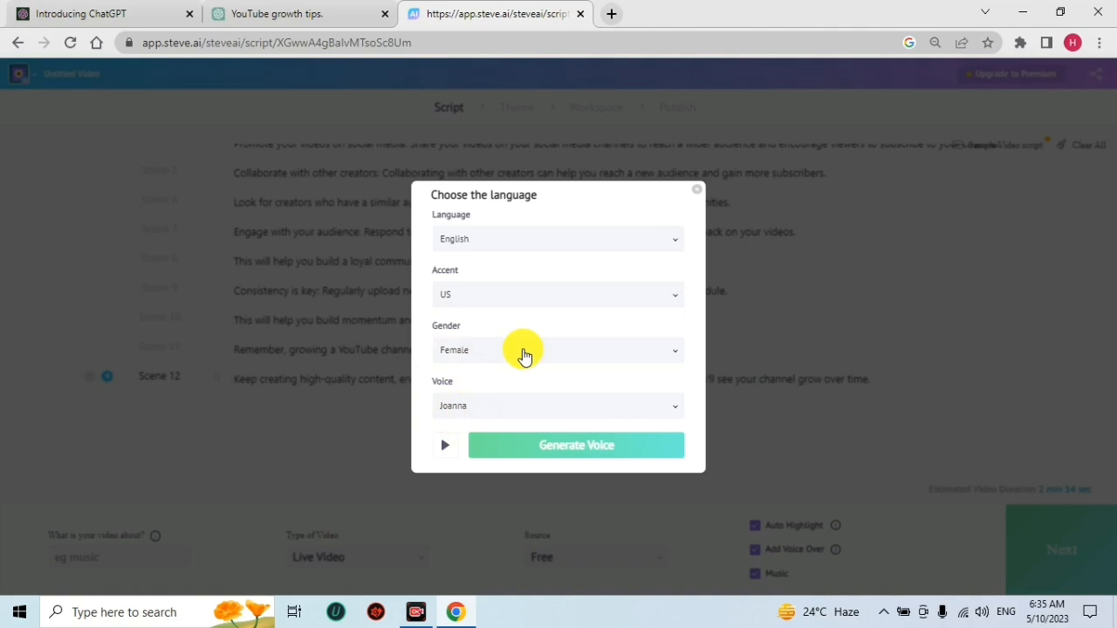
click(524, 355)
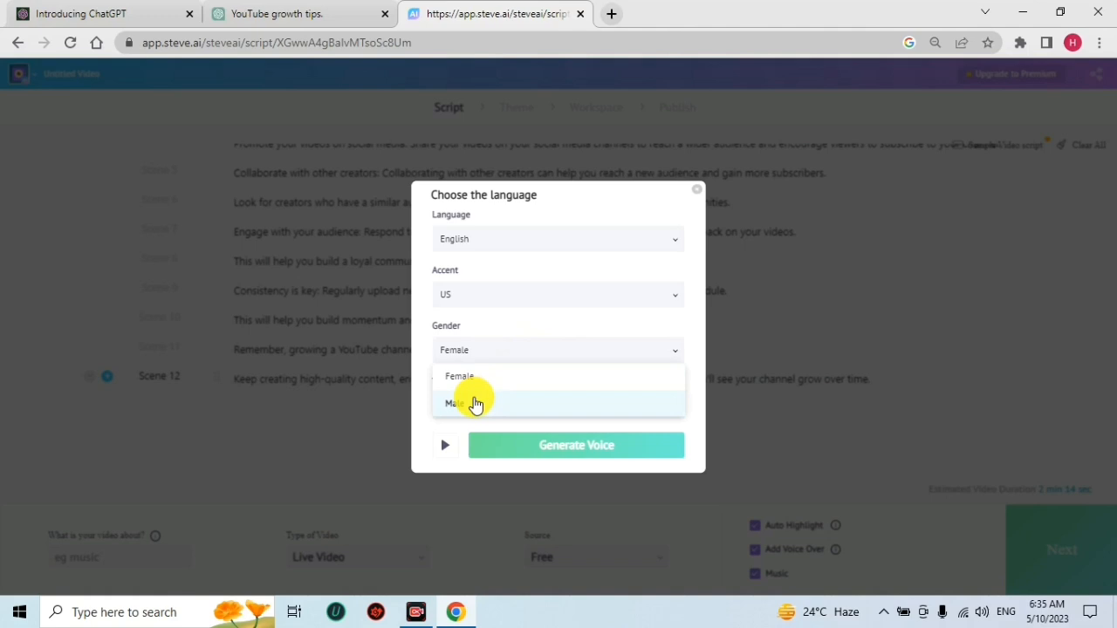
click(473, 403)
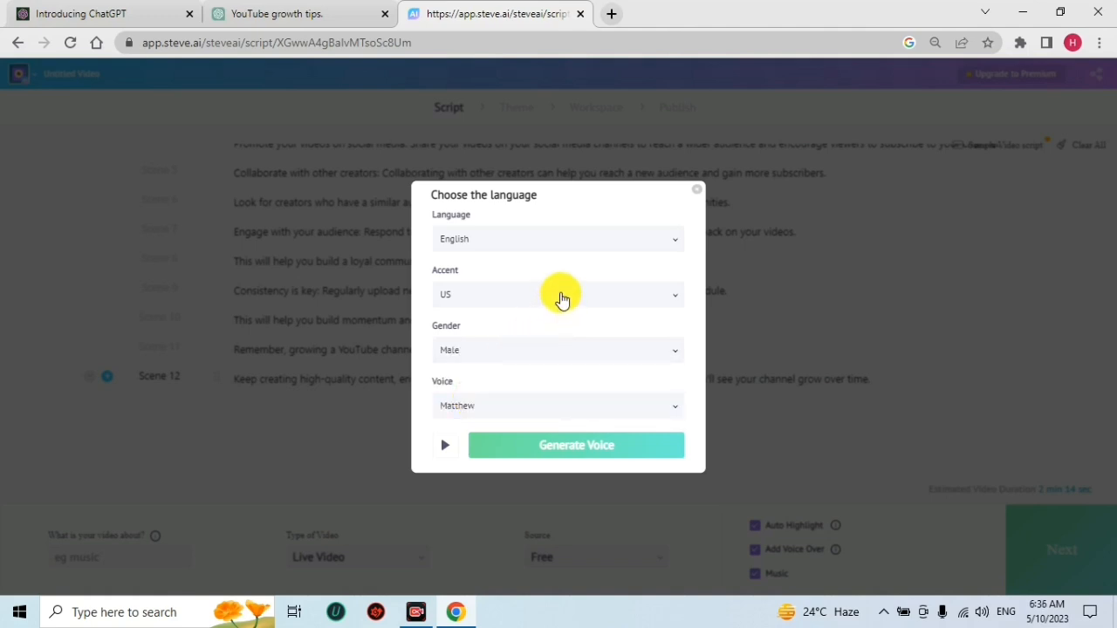
Step: Generate the voice-over with the Indian accent and a female voice, and turn off Music for the video
click(561, 300)
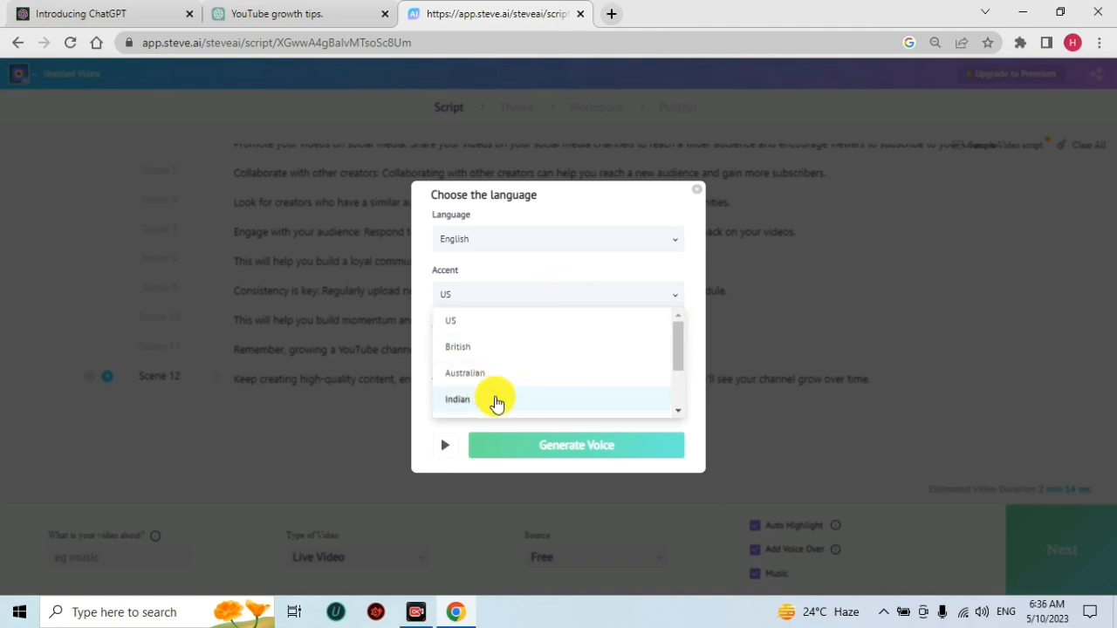
click(496, 402)
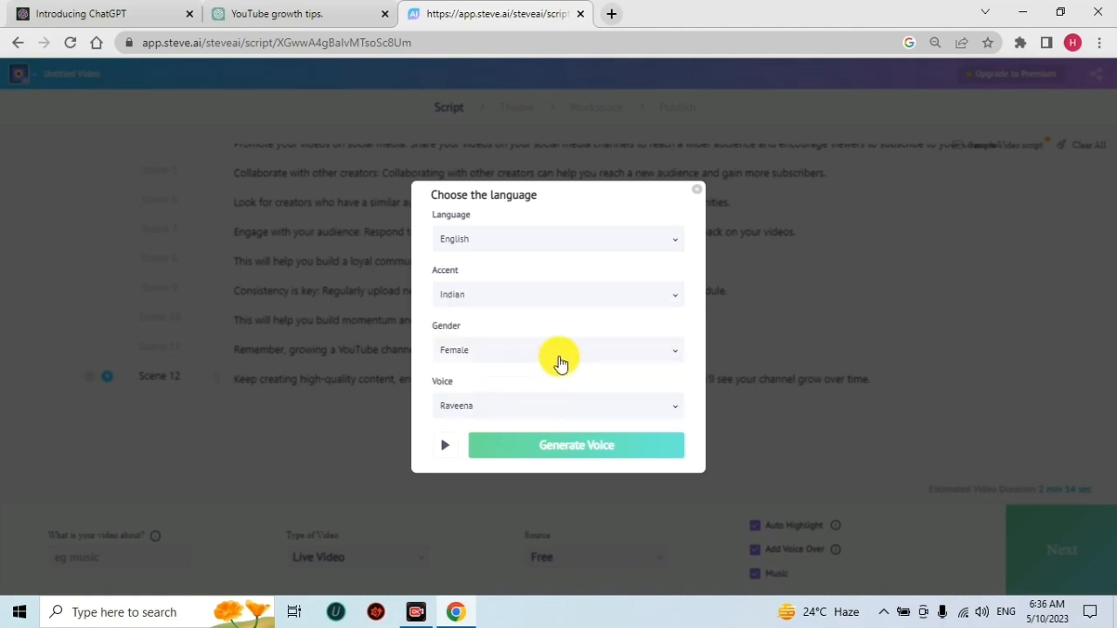
click(559, 360)
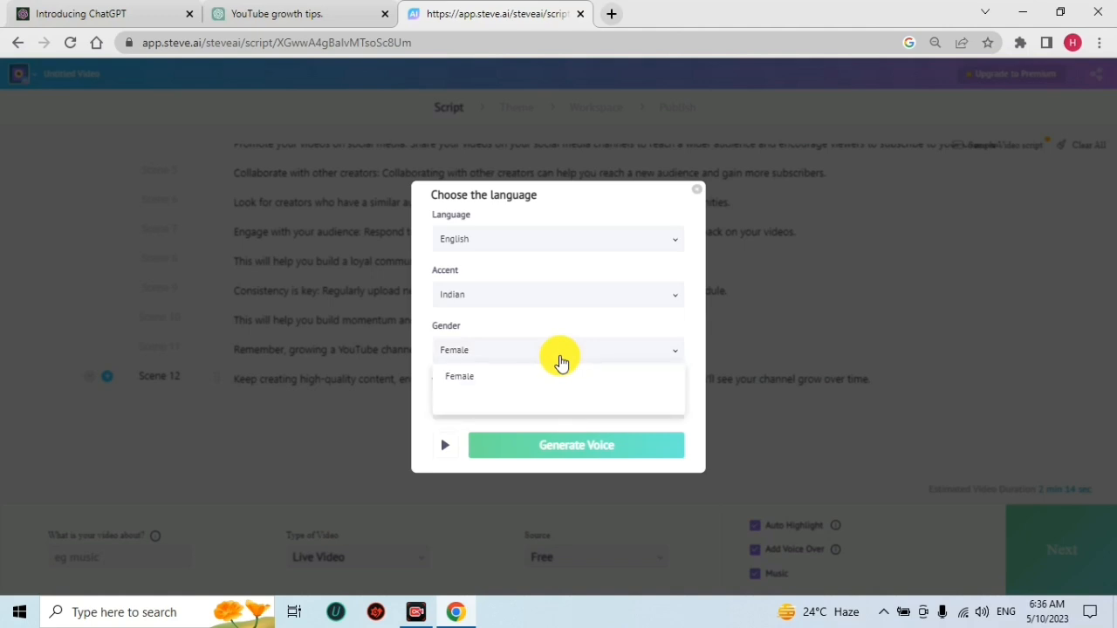
click(578, 356)
click(578, 356)
click(575, 351)
click(575, 351)
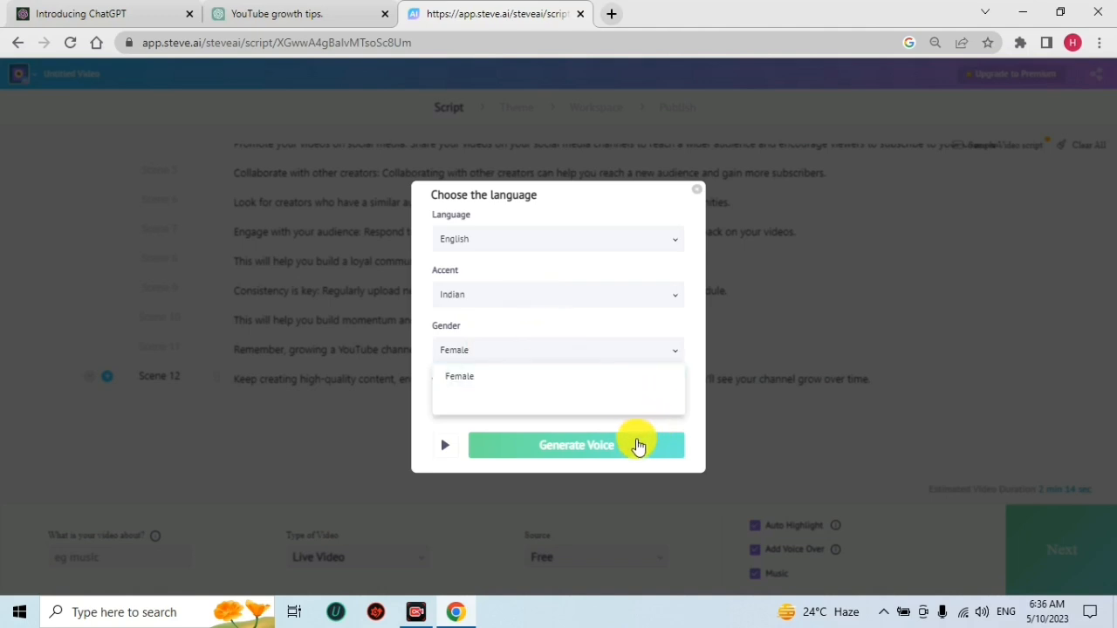
click(622, 447)
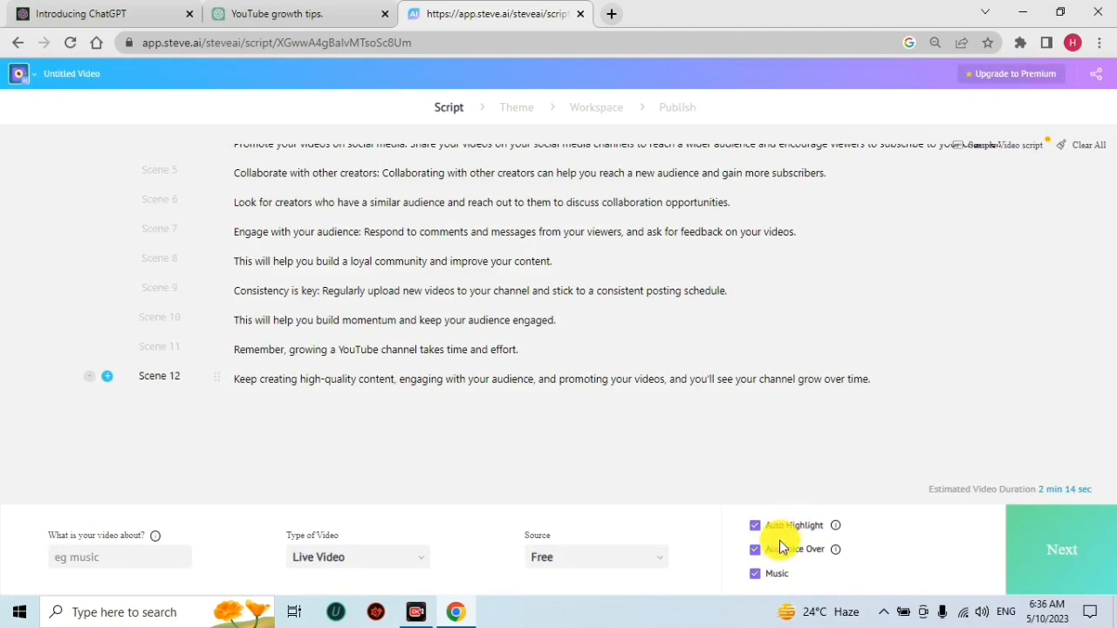
click(756, 576)
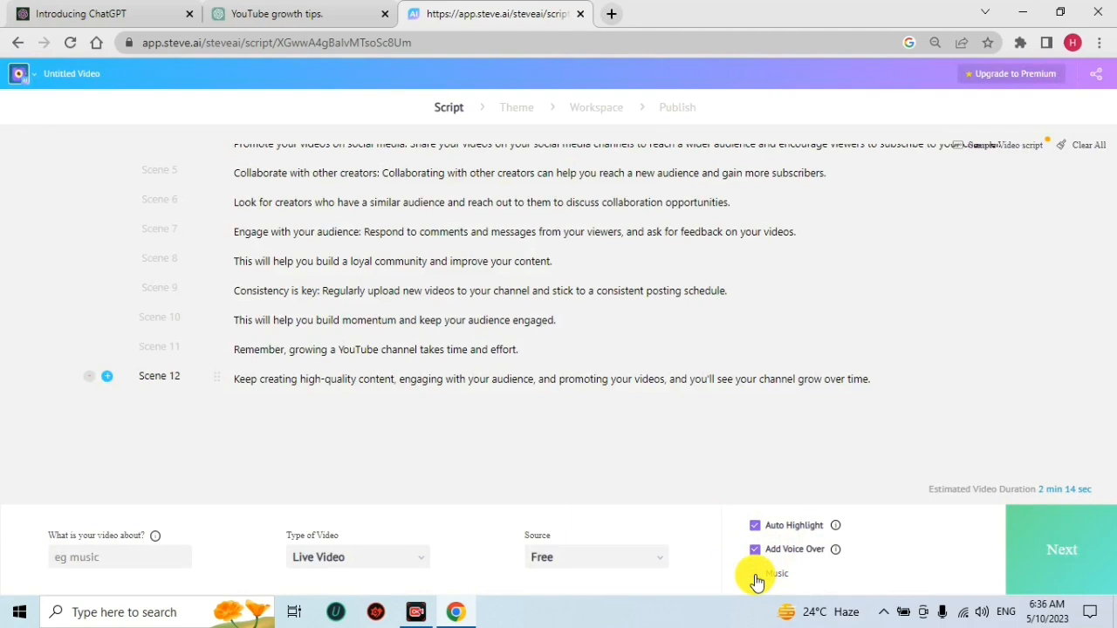
Step: Turn Music back on and set the topic of the video to the suggested context "youtube"
click(756, 576)
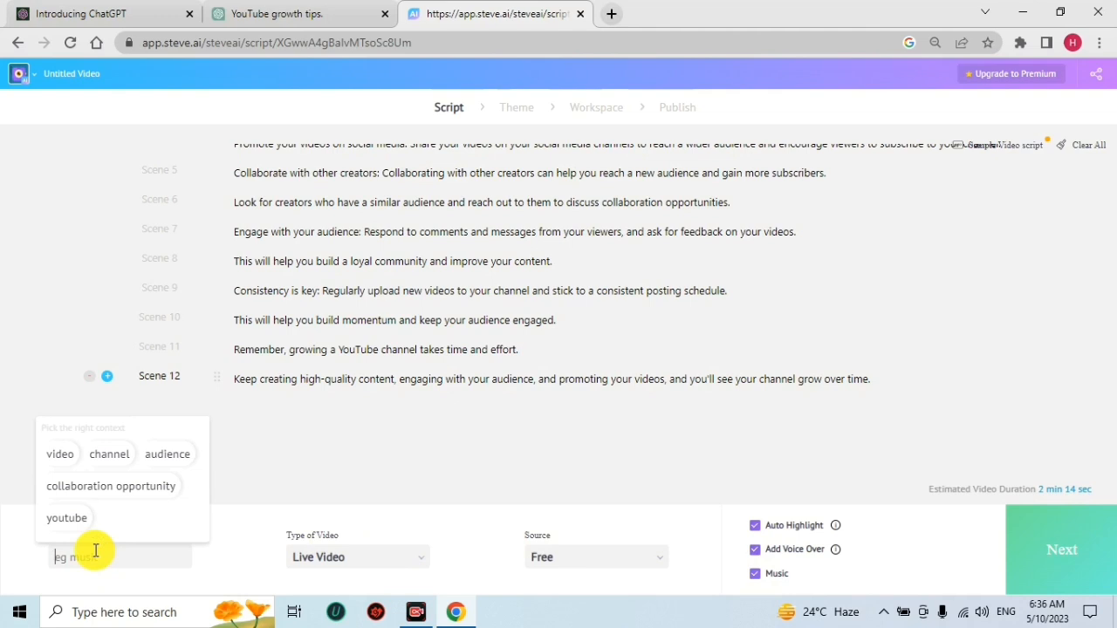
click(90, 524)
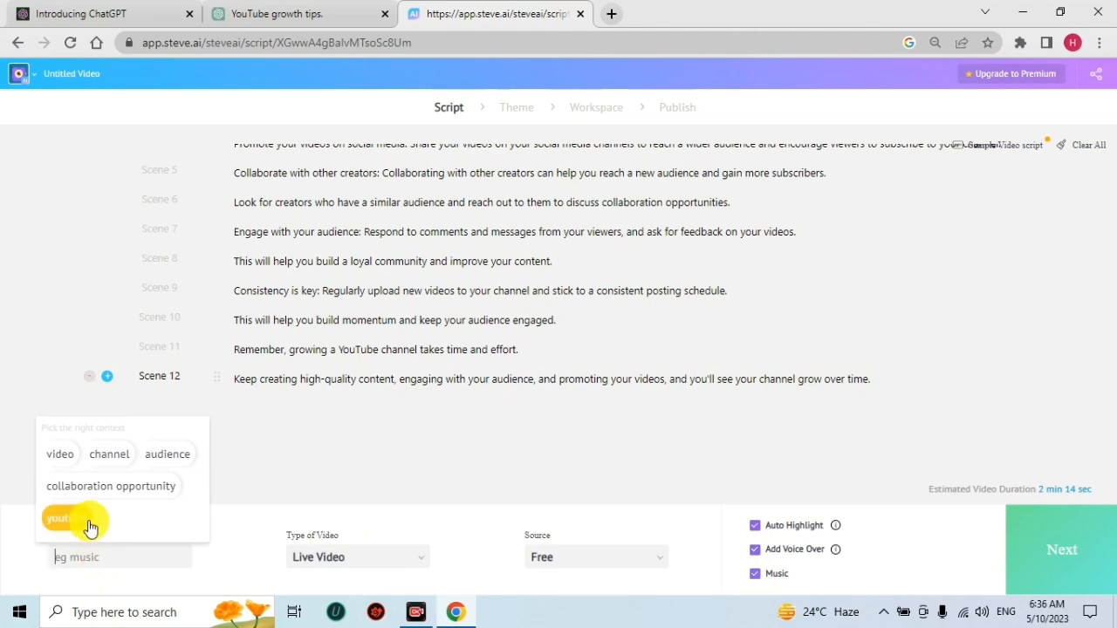
click(87, 524)
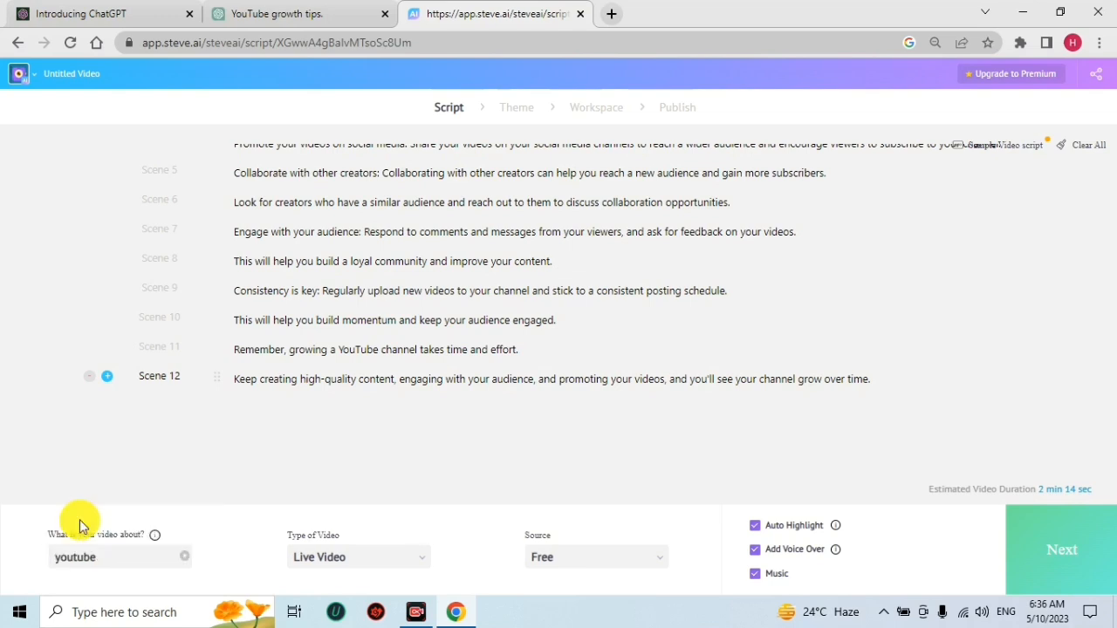
Step: Proceed to the theme selection and generate the video with the blue-banner "welcome" design style
click(1058, 556)
click(1059, 559)
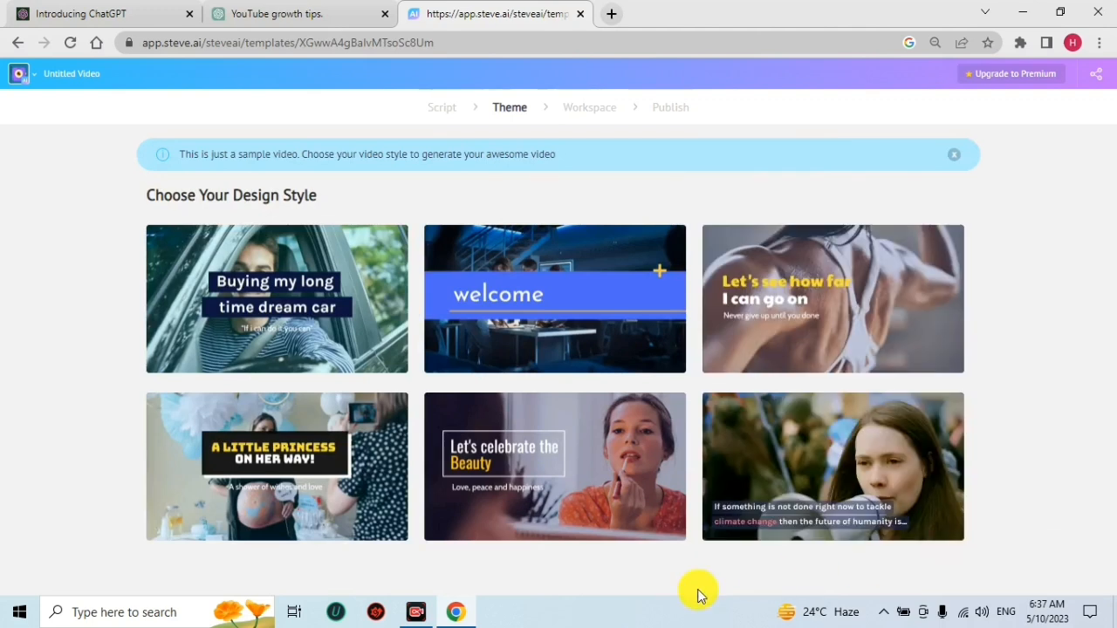
mouse_move(636, 547)
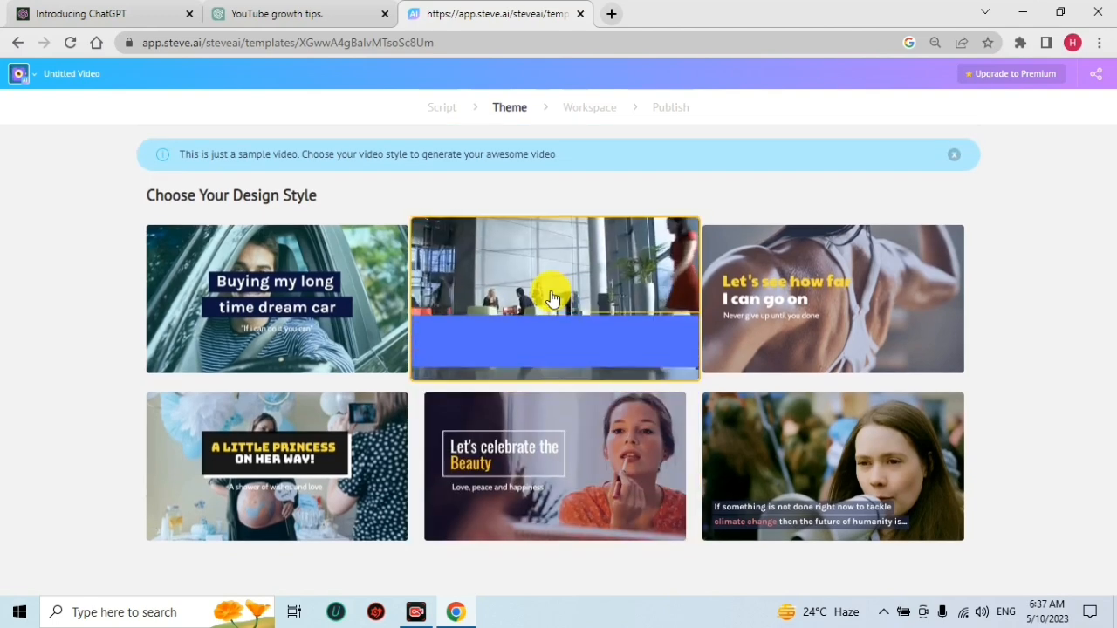
click(552, 295)
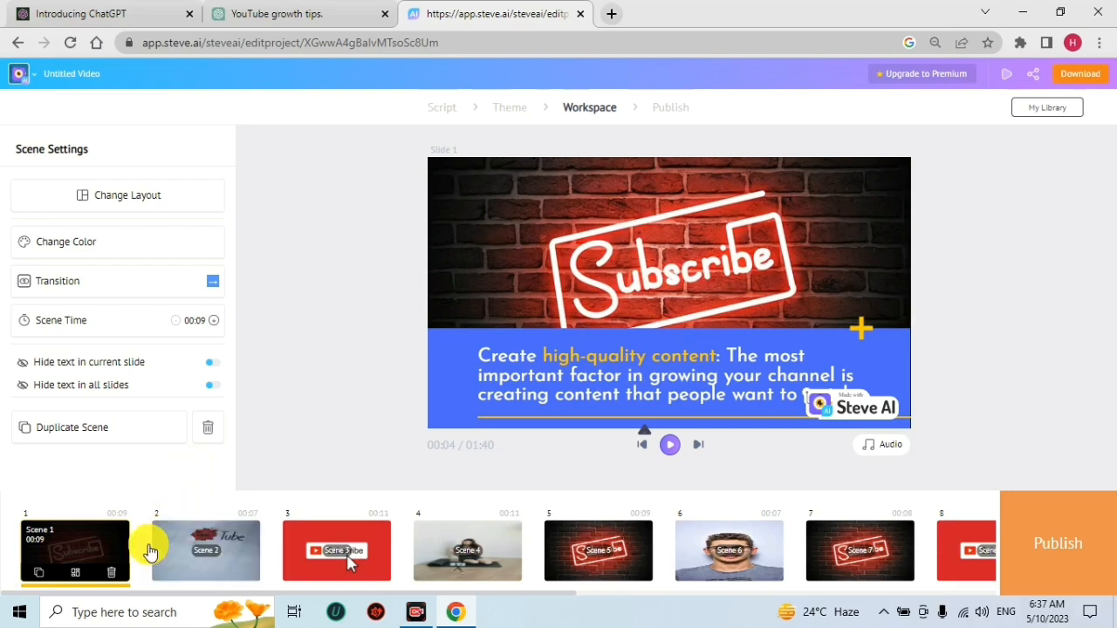
Step: Preview the opening of the generated video with its voice-over, and check scenes 4, 6 and 8
click(590, 110)
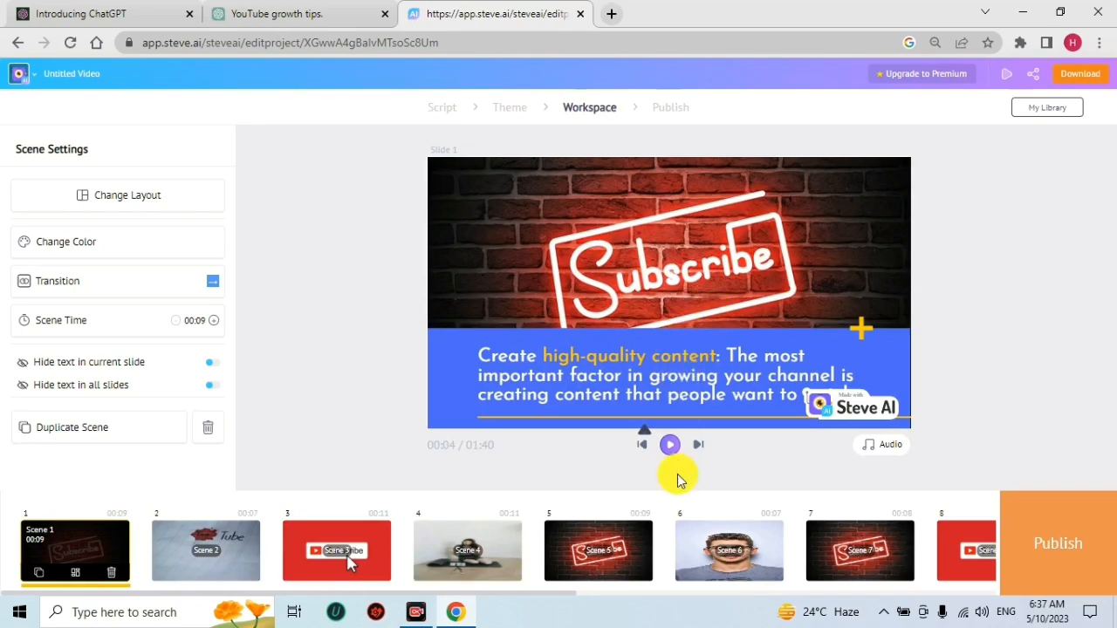
click(670, 448)
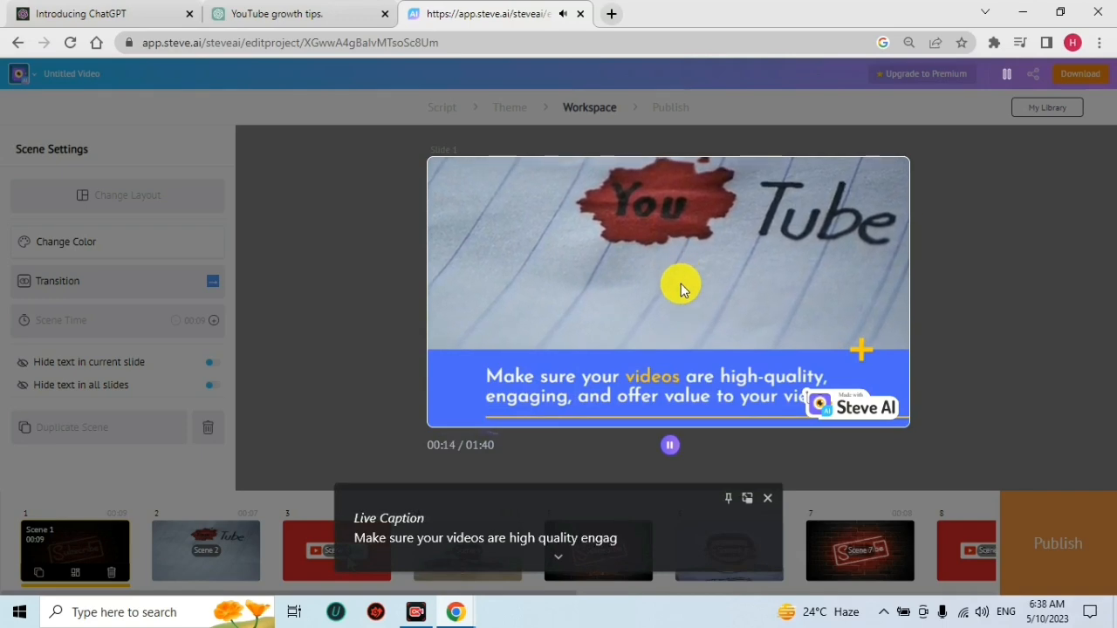
click(672, 452)
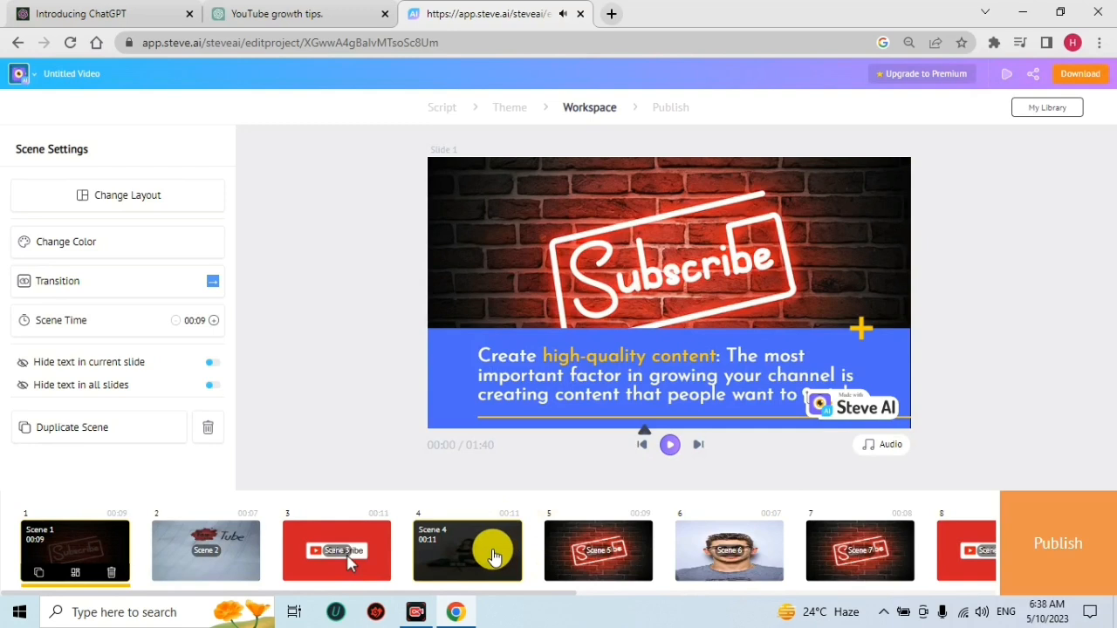
click(493, 553)
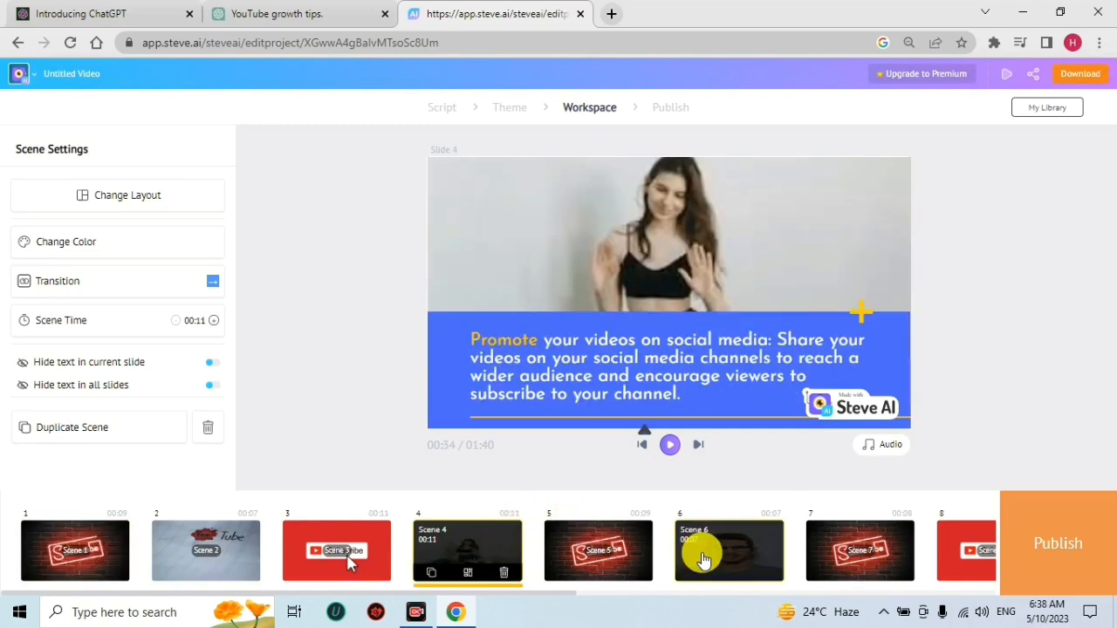
click(705, 554)
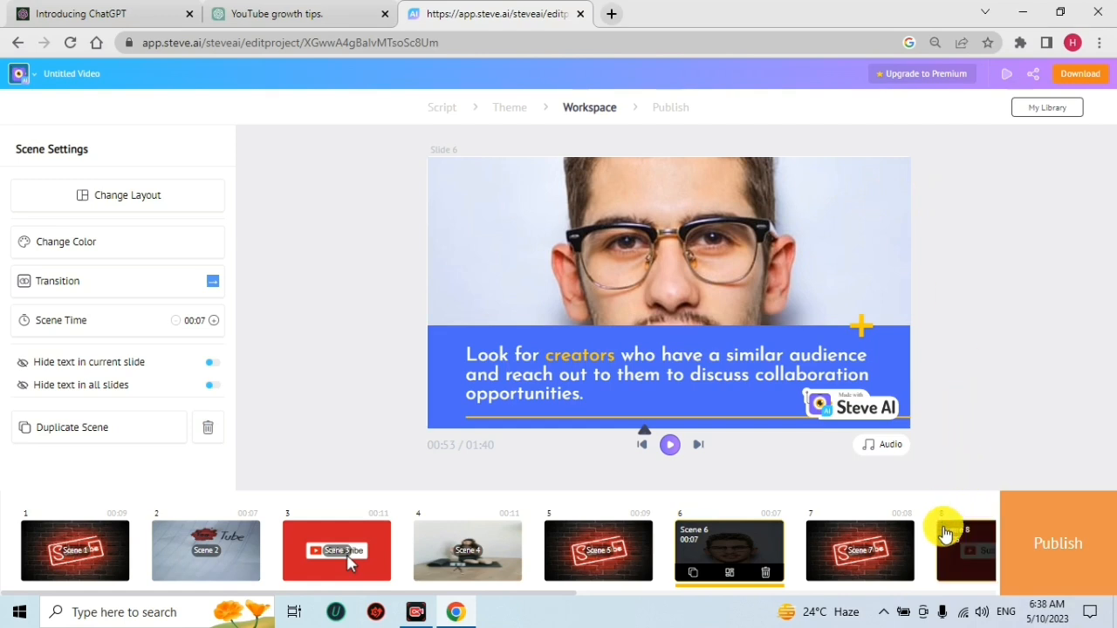
click(945, 532)
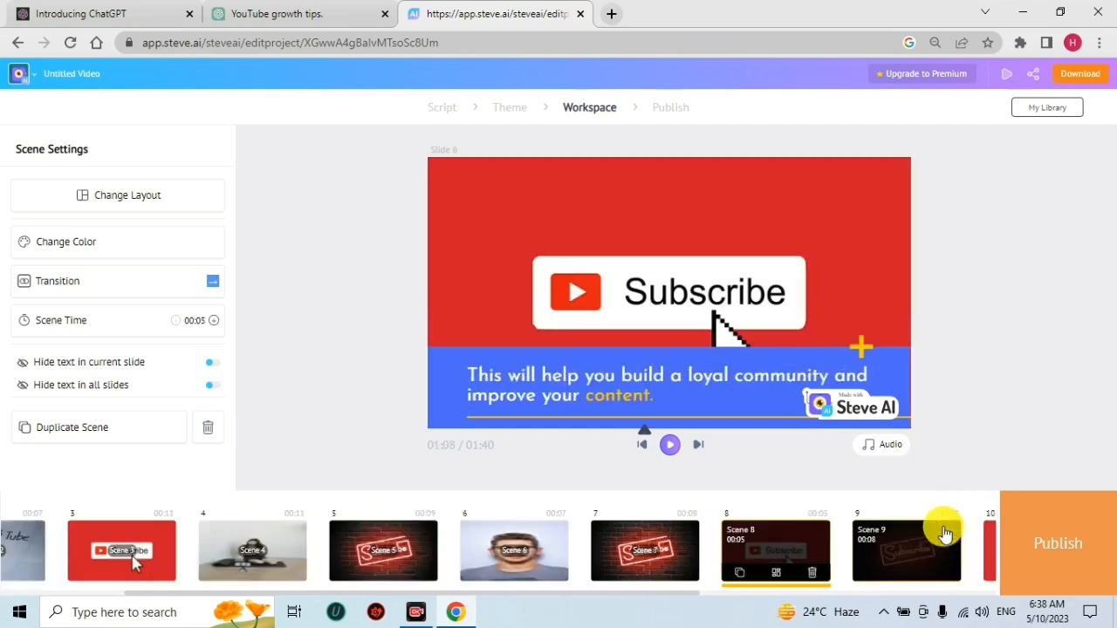
Step: Open the download settings of the finished video and review the available sizes, keeping HD 720p
click(1070, 81)
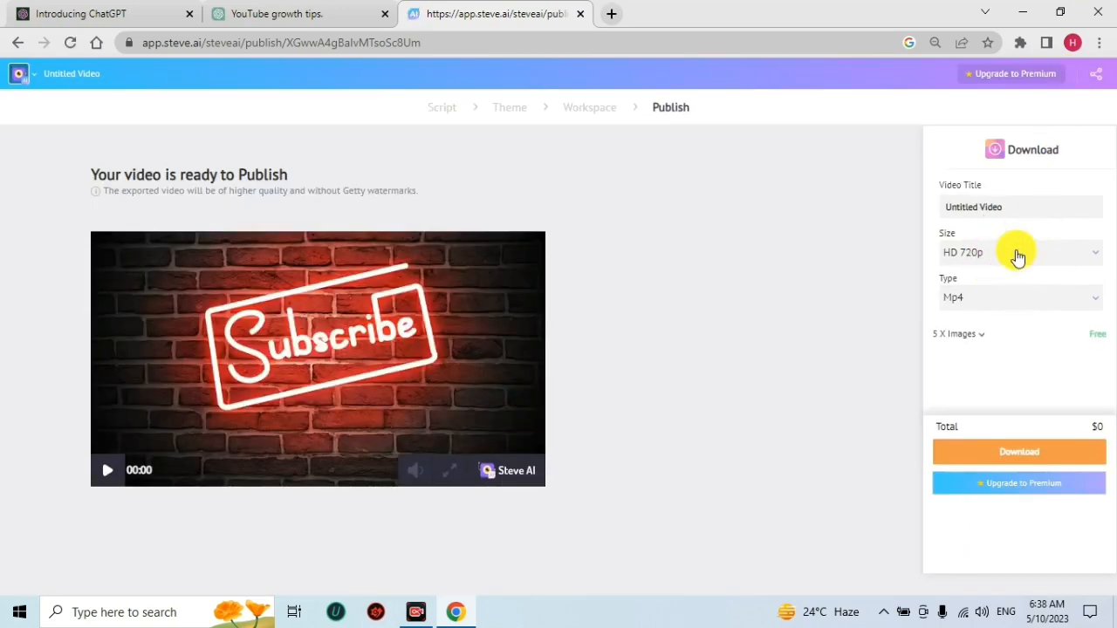
click(1017, 257)
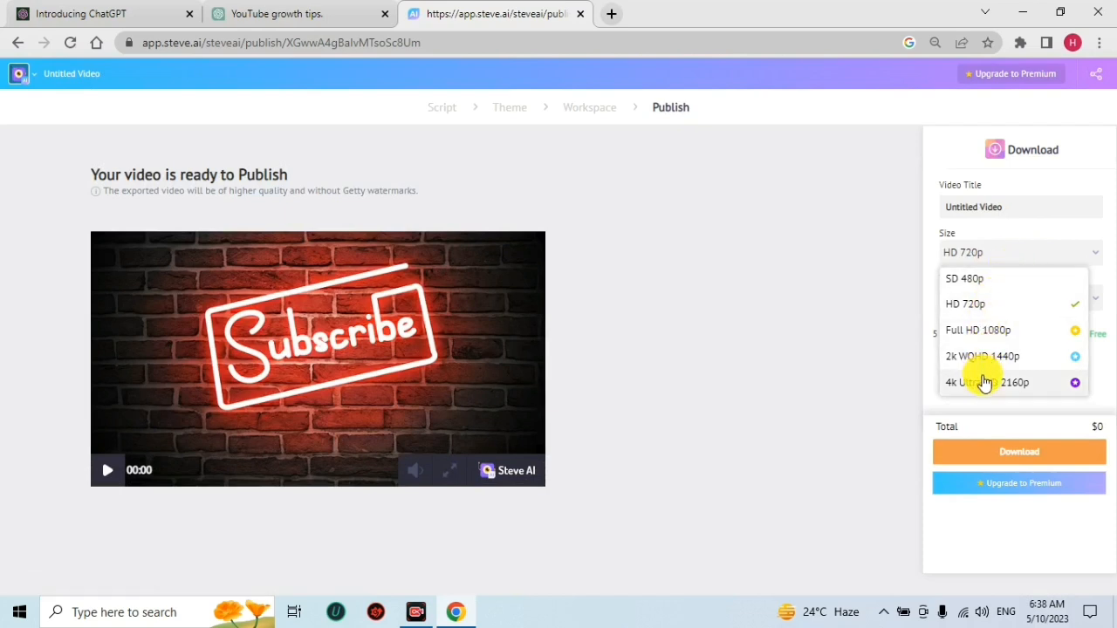
click(1001, 244)
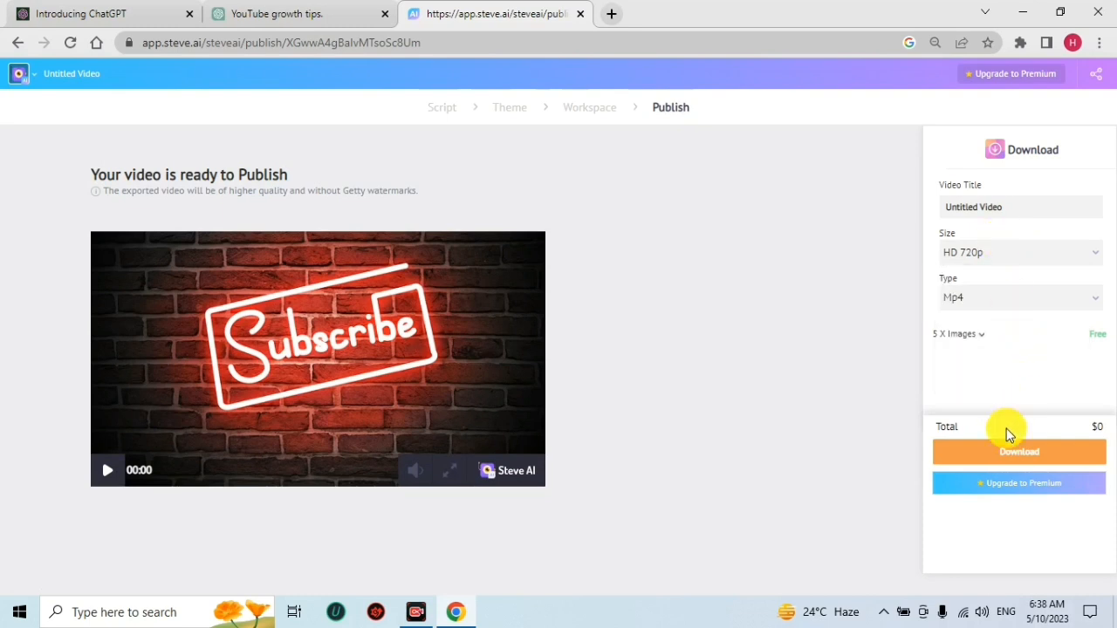